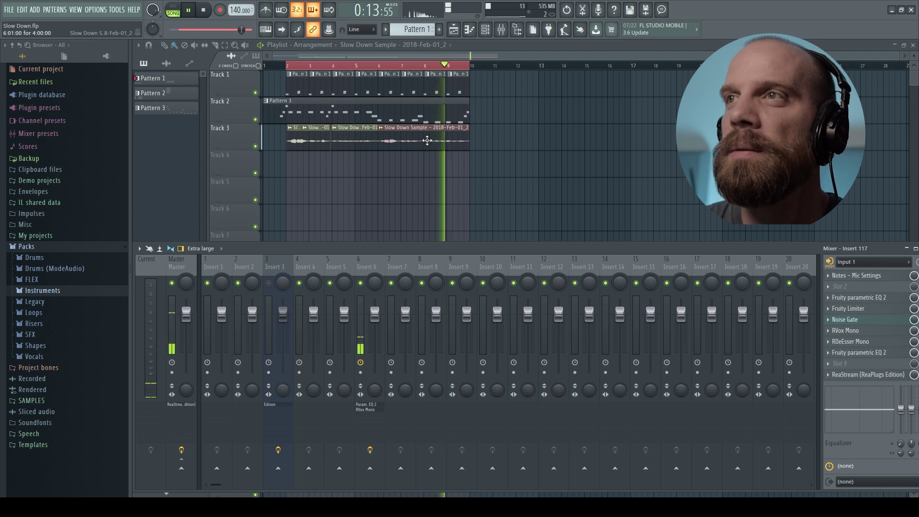
Stop playback, open Fruity Parametric EQ 2 on mixer Insert 6, and enlarge its window.
{"action": "key", "text": "space"}
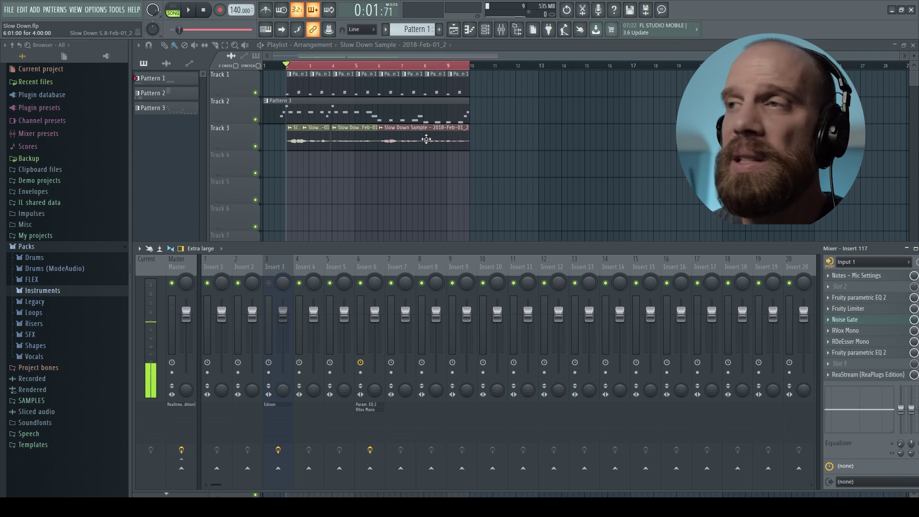
{"action": "left_click", "coordinate": [363, 263]}
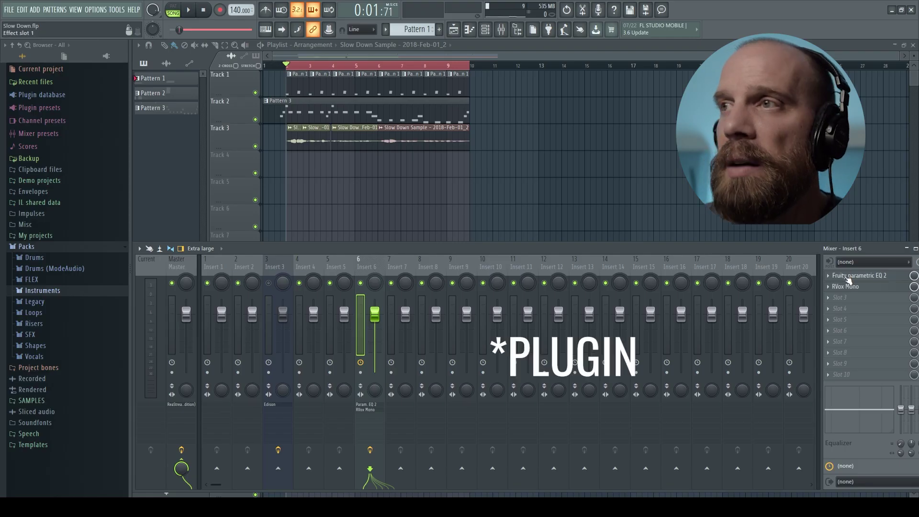
{"action": "left_click", "coordinate": [847, 277]}
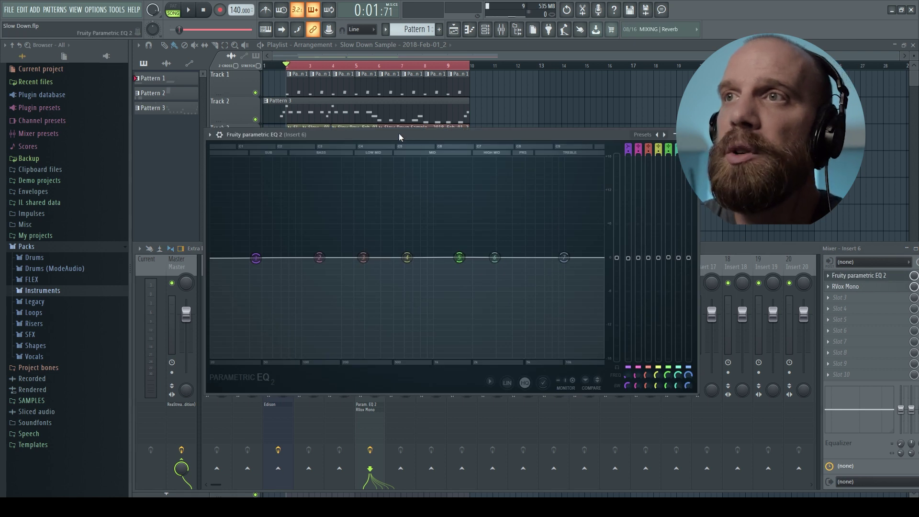
{"action": "left_click_drag", "start_coordinate": [398, 133], "coordinate": [390, 104]}
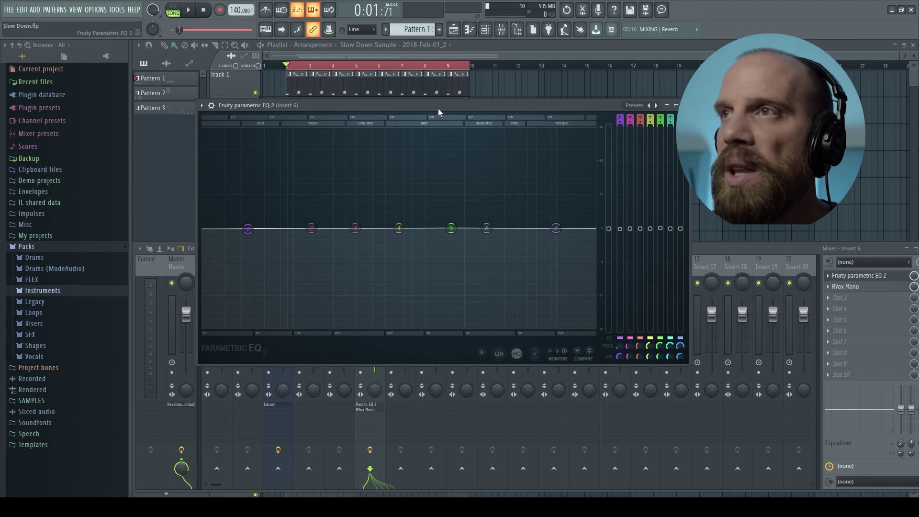
{"action": "left_click_drag", "start_coordinate": [437, 107], "coordinate": [424, 69]}
{"action": "left_click_drag", "start_coordinate": [675, 324], "coordinate": [774, 375]}
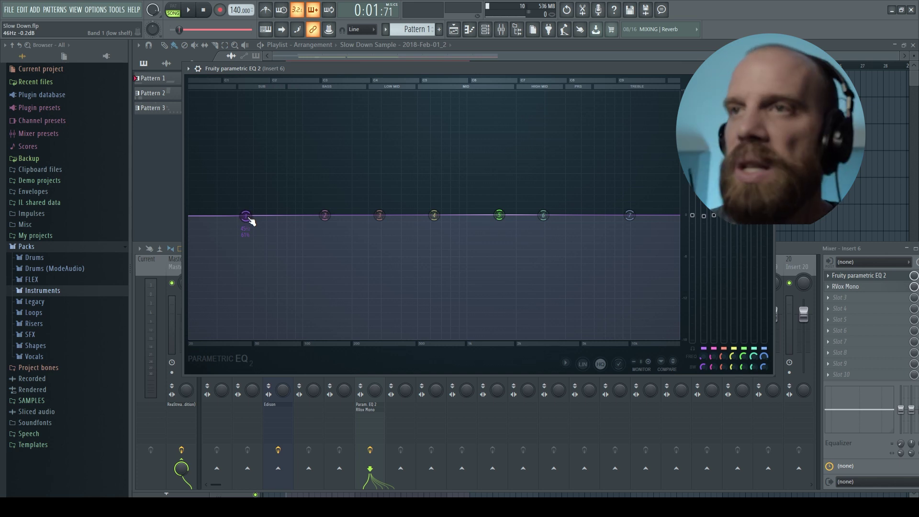
Change EQ band 1 to a high pass filter with a Steep 6 order.
{"action": "key", "text": "space"}
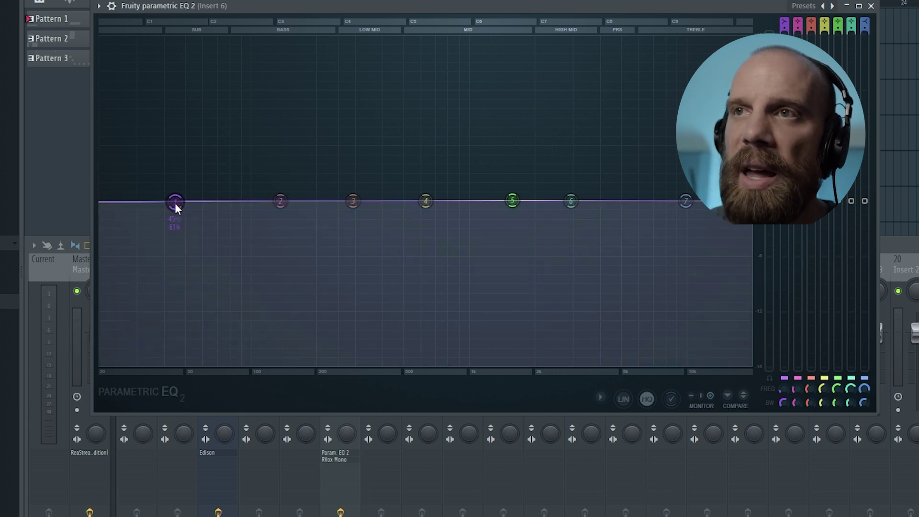
{"action": "right_click", "coordinate": [176, 205]}
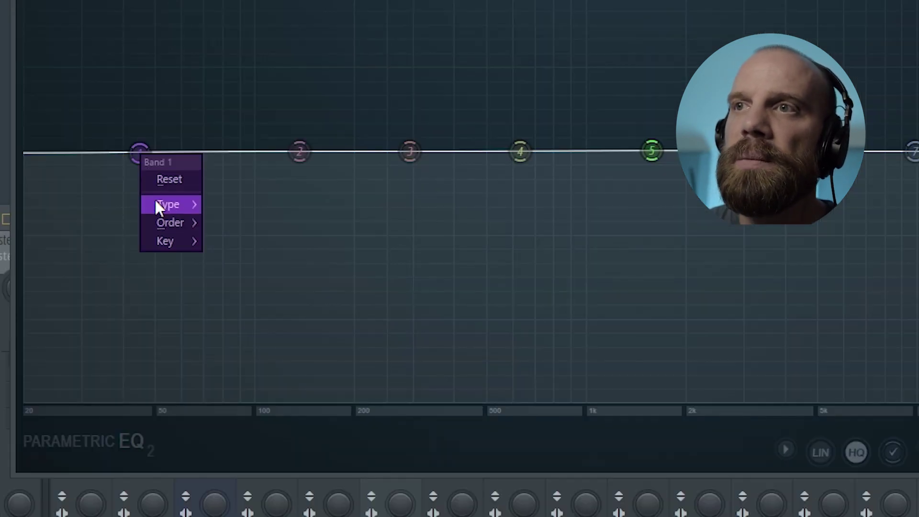
{"action": "mouse_move", "coordinate": [188, 238]}
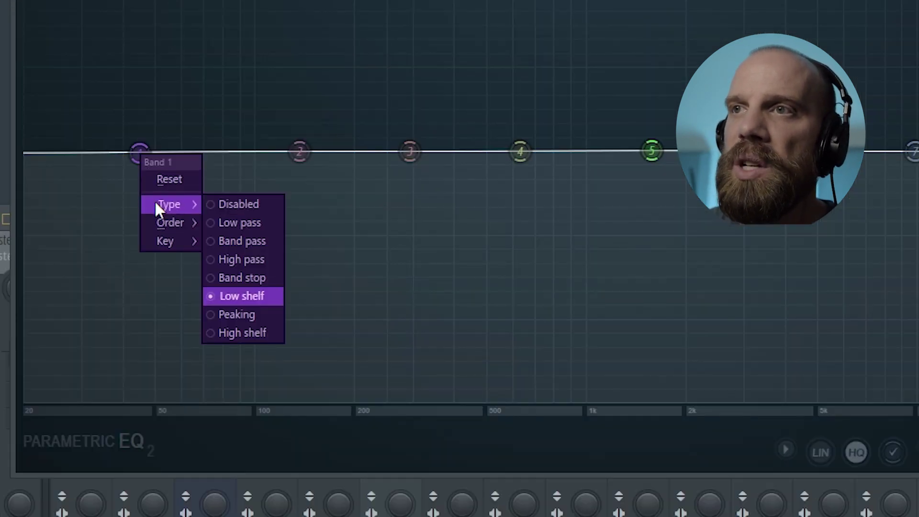
{"action": "left_click", "coordinate": [214, 260]}
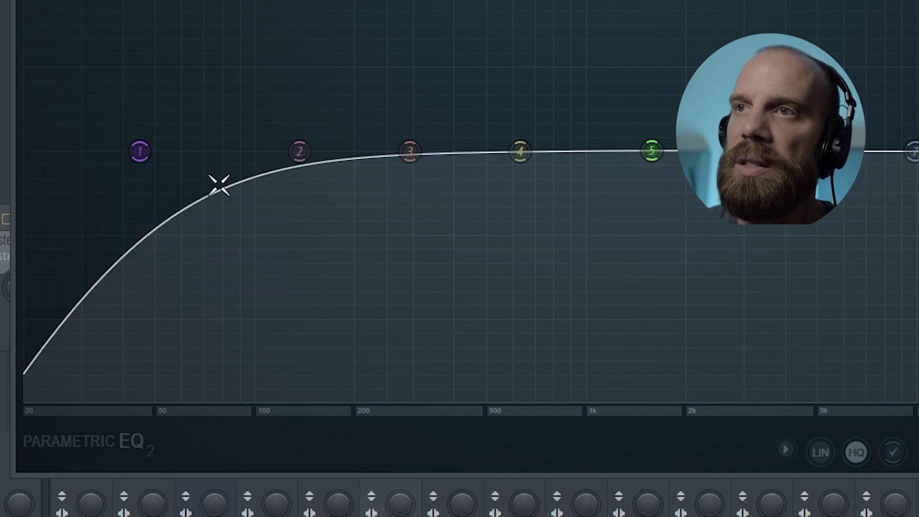
{"action": "right_click", "coordinate": [144, 153]}
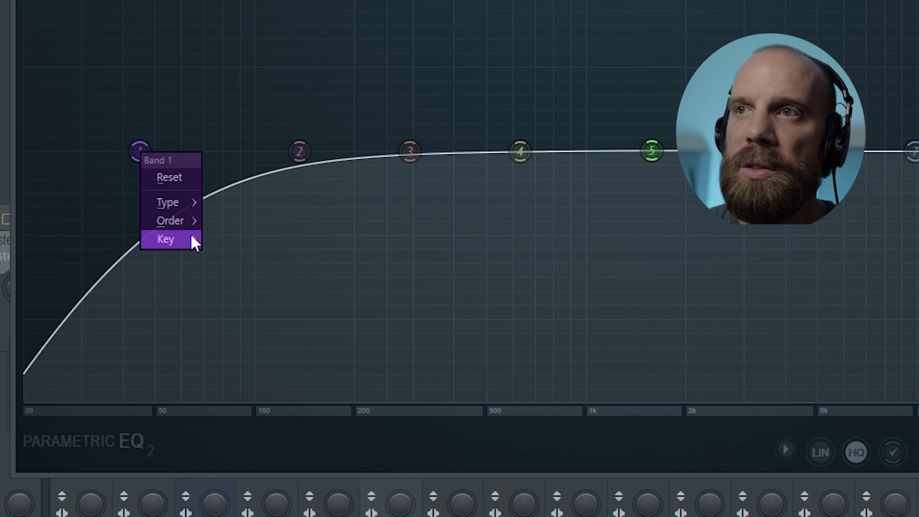
{"action": "mouse_move", "coordinate": [186, 222]}
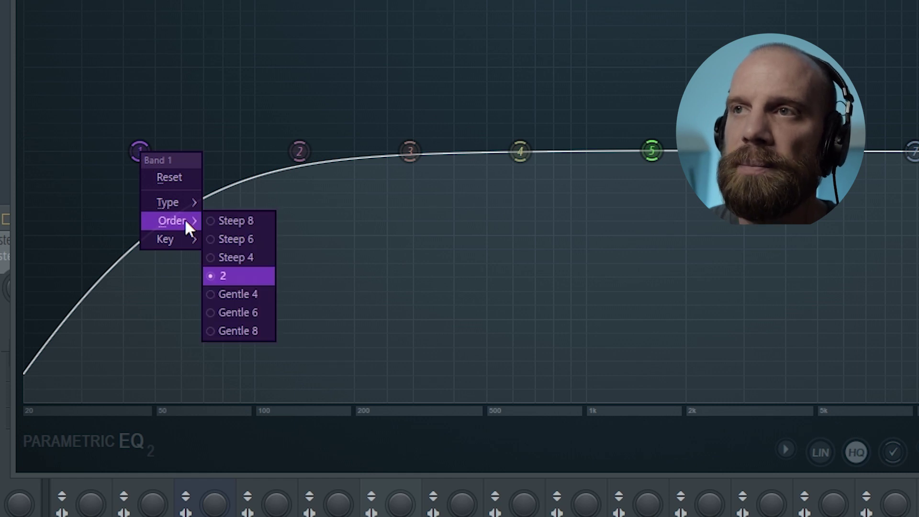
{"action": "left_click", "coordinate": [219, 238]}
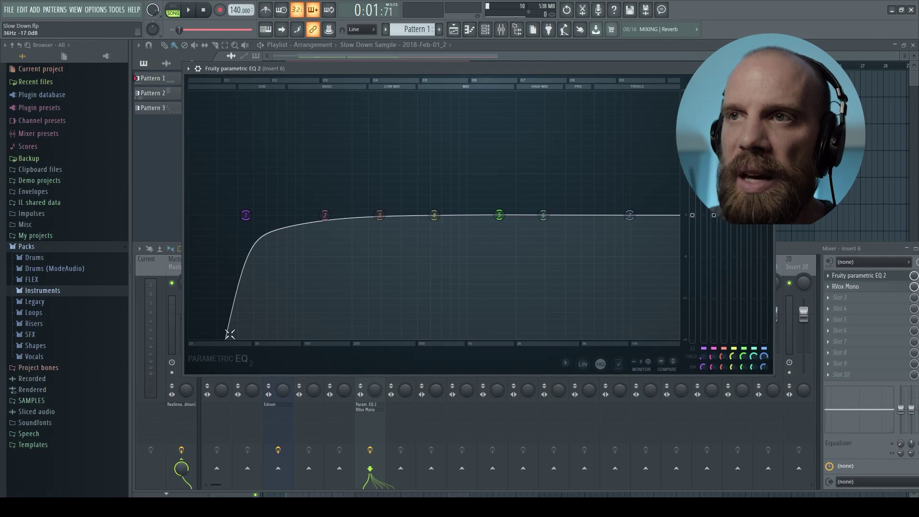
Sweep band 1's high pass cutoff from the lowest frequencies up to about 118 Hz while listening to the song.
{"action": "left_click_drag", "start_coordinate": [246, 216], "coordinate": [203, 216]}
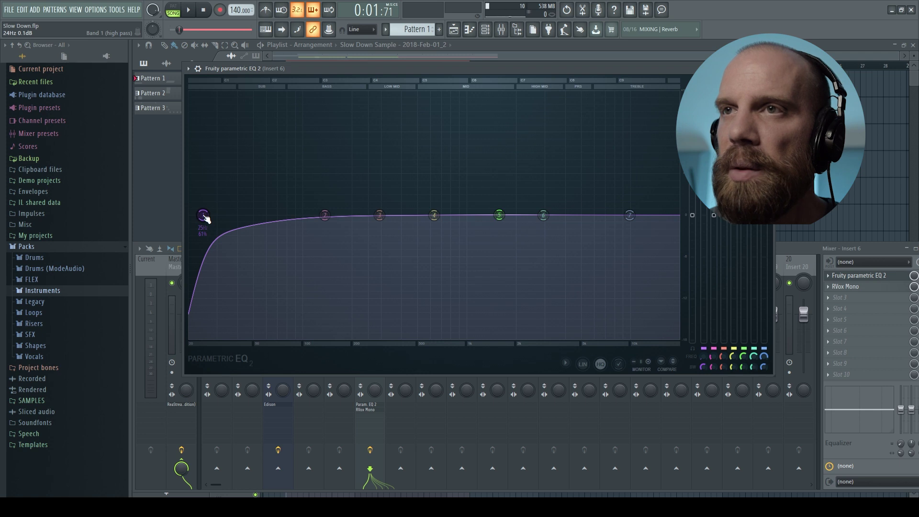
{"action": "key", "text": "space"}
{"action": "left_click_drag", "start_coordinate": [204, 218], "coordinate": [315, 215]}
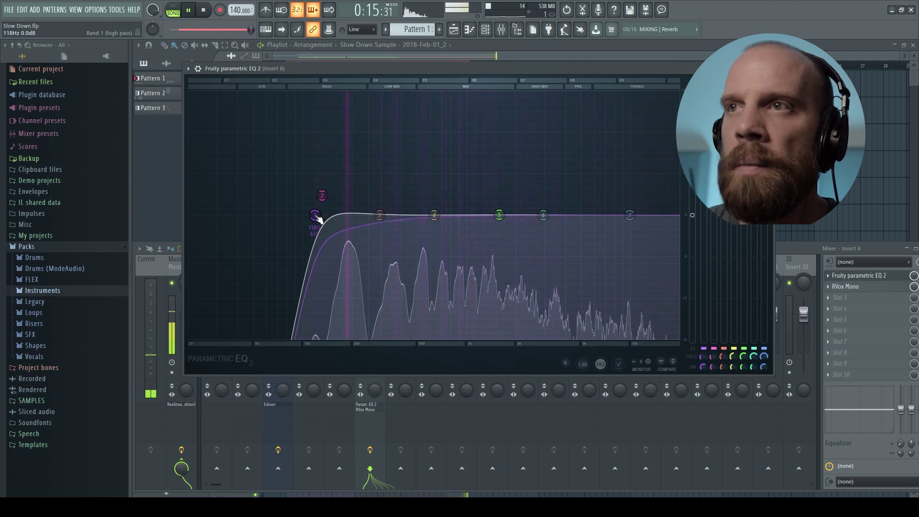
{"action": "key", "text": "space"}
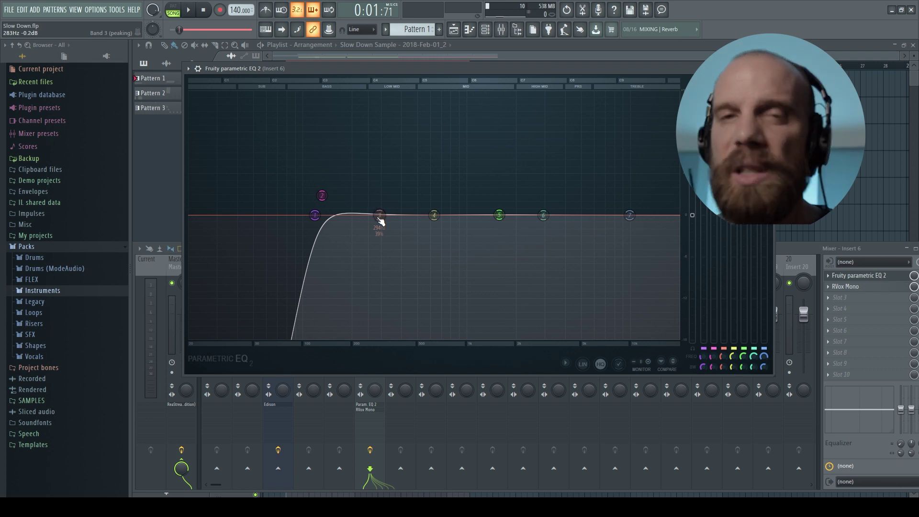
Cut the low mids with band 3 by about 2.2 dB while listening to the song.
{"action": "mouse_move", "coordinate": [381, 220]}
{"action": "left_mouse_down"}
{"action": "mouse_move", "coordinate": [400, 211]}
{"action": "mouse_move", "coordinate": [383, 216]}
{"action": "left_mouse_up"}
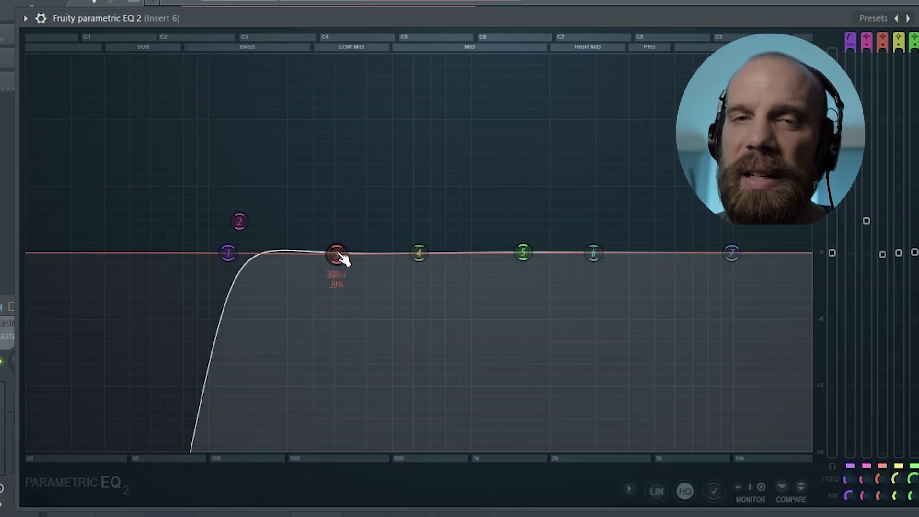
{"action": "mouse_move", "coordinate": [340, 257]}
{"action": "left_mouse_down"}
{"action": "mouse_move", "coordinate": [332, 140]}
{"action": "mouse_move", "coordinate": [359, 141]}
{"action": "mouse_move", "coordinate": [310, 146]}
{"action": "mouse_move", "coordinate": [361, 146]}
{"action": "mouse_move", "coordinate": [318, 144]}
{"action": "mouse_move", "coordinate": [339, 171]}
{"action": "mouse_move", "coordinate": [311, 216]}
{"action": "mouse_move", "coordinate": [320, 272]}
{"action": "mouse_move", "coordinate": [351, 287]}
{"action": "mouse_move", "coordinate": [318, 285]}
{"action": "mouse_move", "coordinate": [326, 244]}
{"action": "mouse_move", "coordinate": [330, 258]}
{"action": "left_mouse_up"}
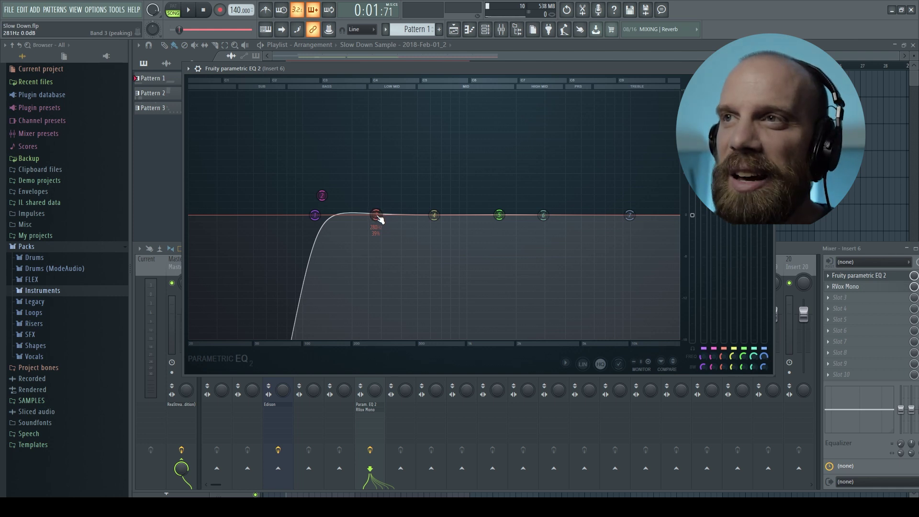
{"action": "key", "text": "space"}
{"action": "left_click_drag", "start_coordinate": [376, 215], "coordinate": [386, 233]}
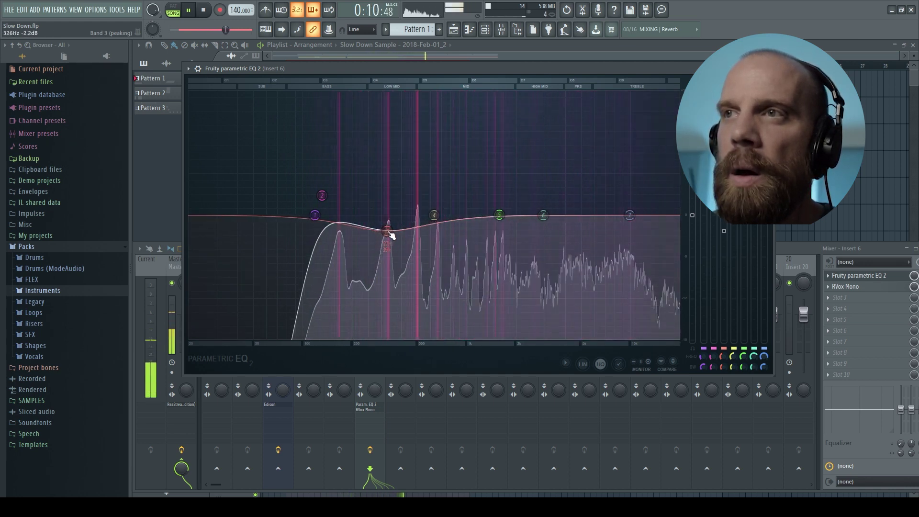
{"action": "key", "text": "space"}
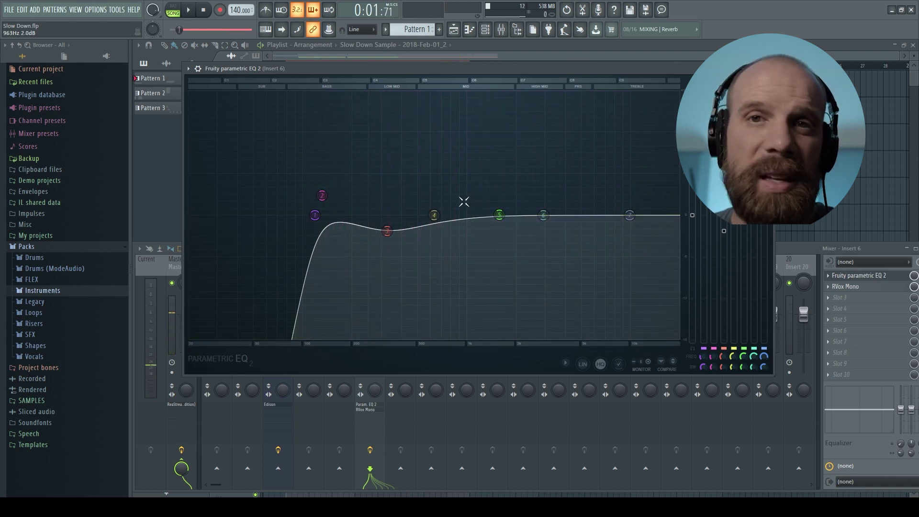
Position band 5 near 2 kHz, narrow its bandwidth to 17%, and bring its gain back to about 0 dB.
{"action": "left_click_drag", "start_coordinate": [499, 215], "coordinate": [517, 213]}
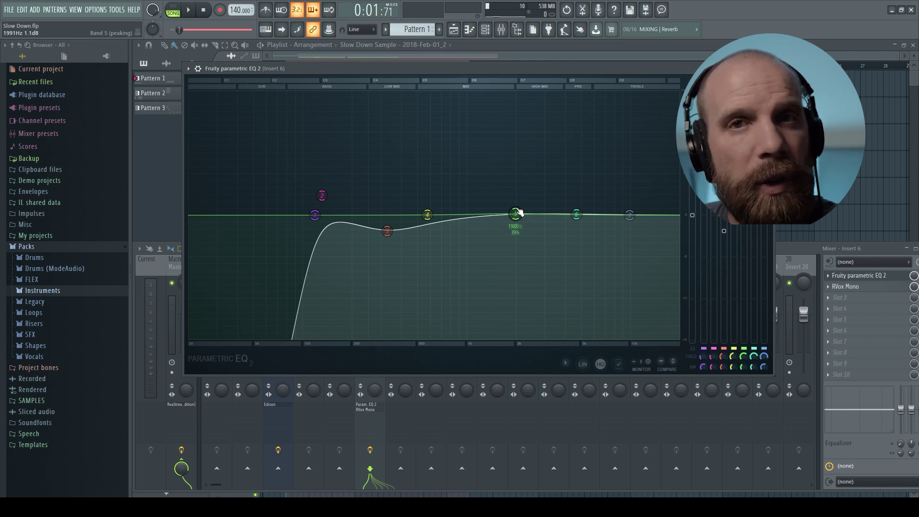
{"action": "left_click_drag", "start_coordinate": [519, 212], "coordinate": [528, 213]}
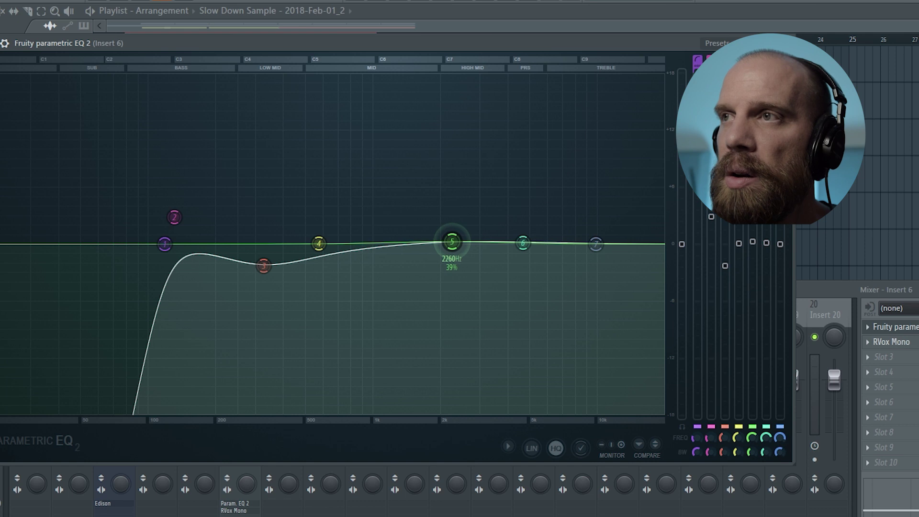
{"action": "left_click_drag", "start_coordinate": [451, 242], "coordinate": [451, 243]}
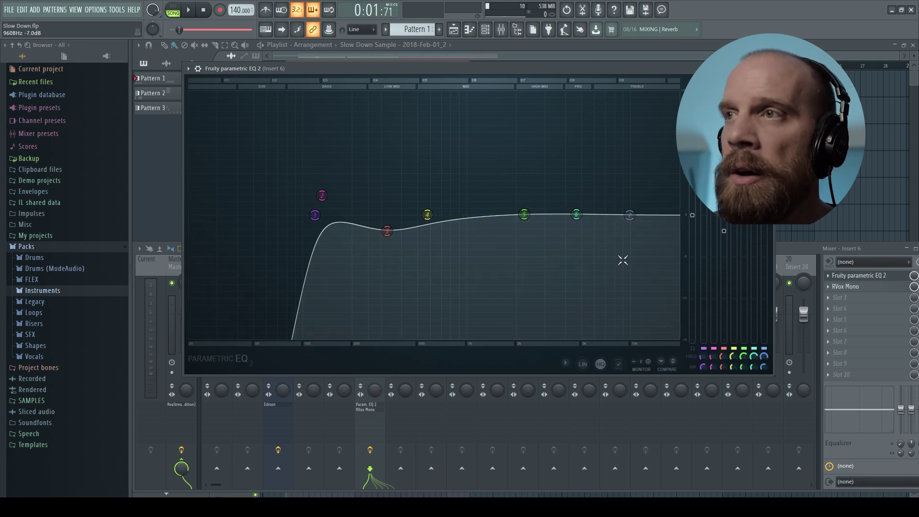
{"action": "left_click_drag", "start_coordinate": [525, 214], "coordinate": [519, 214]}
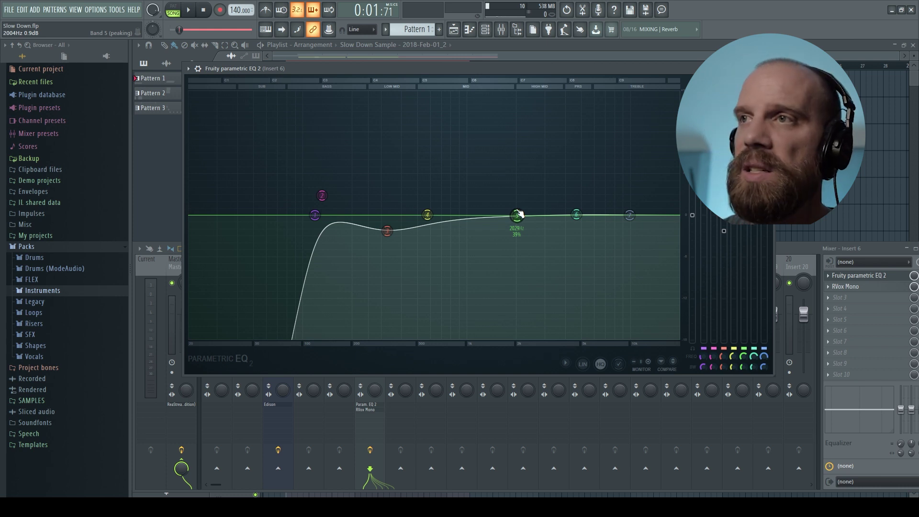
{"action": "left_click_drag", "start_coordinate": [520, 220], "coordinate": [516, 178]}
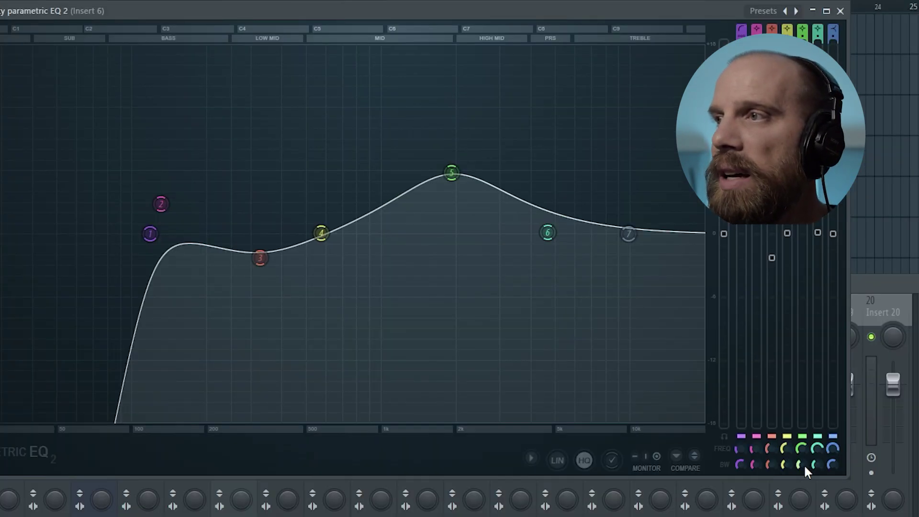
{"action": "mouse_move", "coordinate": [801, 460]}
{"action": "left_mouse_down"}
{"action": "mouse_move", "coordinate": [801, 487]}
{"action": "mouse_move", "coordinate": [804, 446]}
{"action": "left_mouse_up"}
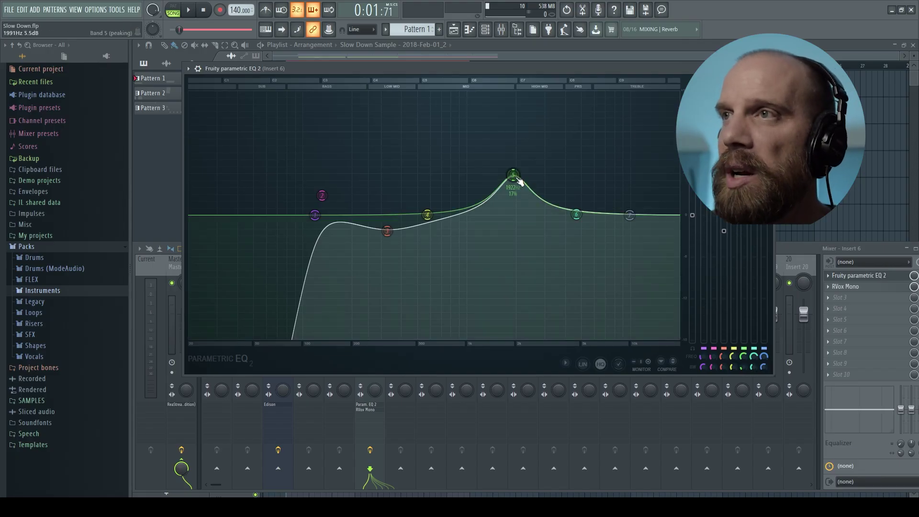
{"action": "left_click_drag", "start_coordinate": [520, 182], "coordinate": [519, 215]}
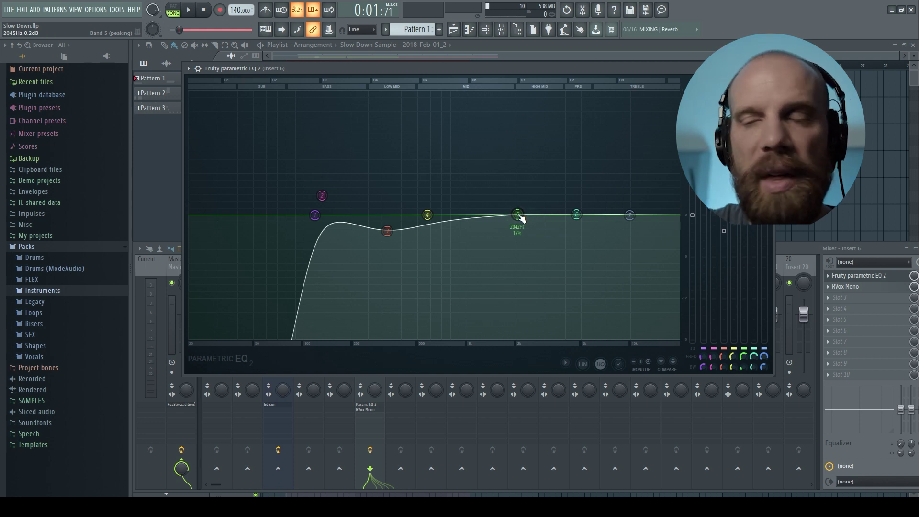
Boost band 5 by about 2.5 dB around 2.26 kHz while the song plays.
{"action": "key", "text": "space"}
{"action": "mouse_move", "coordinate": [519, 215]}
{"action": "left_mouse_down"}
{"action": "mouse_move", "coordinate": [528, 207]}
{"action": "mouse_move", "coordinate": [527, 158]}
{"action": "mouse_move", "coordinate": [516, 172]}
{"action": "mouse_move", "coordinate": [527, 181]}
{"action": "mouse_move", "coordinate": [530, 229]}
{"action": "mouse_move", "coordinate": [529, 202]}
{"action": "left_mouse_up"}
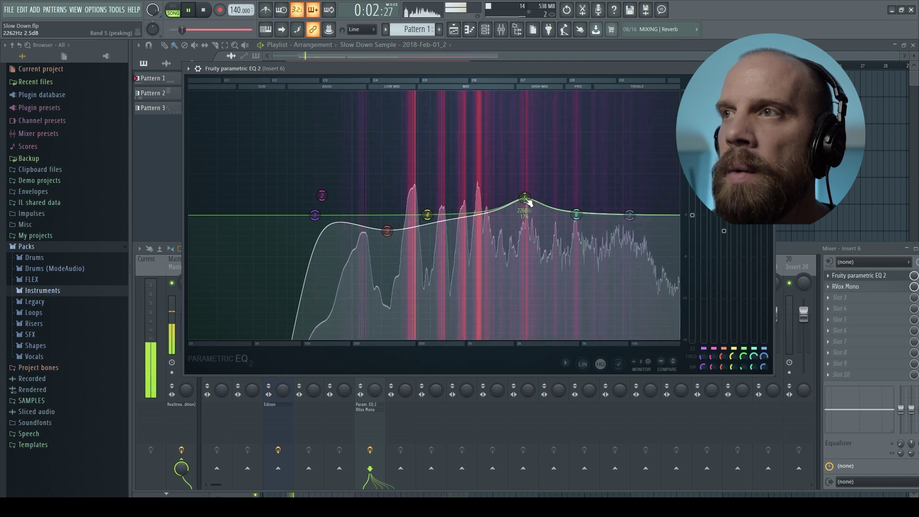
{"action": "key", "text": "space"}
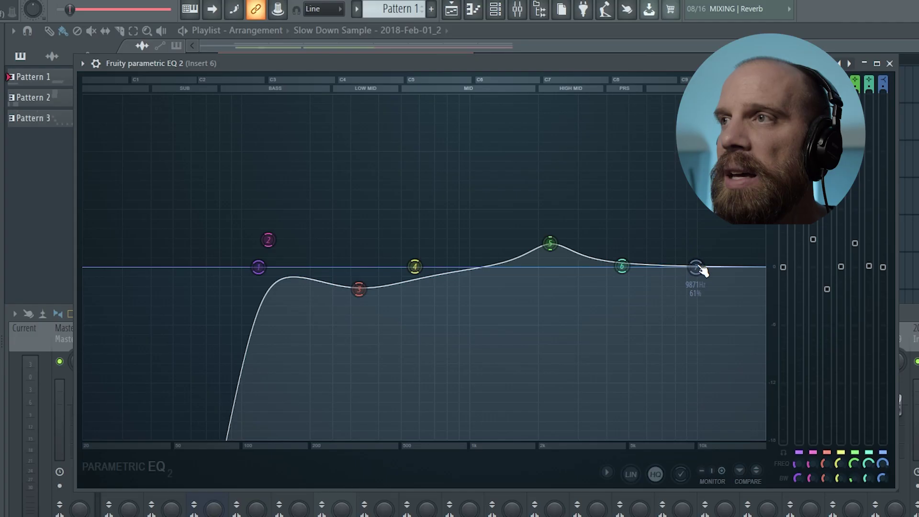
Keep band 7 as a high shelf and raise it well above 0 dB to boost the treble during playback.
{"action": "right_click", "coordinate": [631, 214]}
{"action": "mouse_move", "coordinate": [643, 241]}
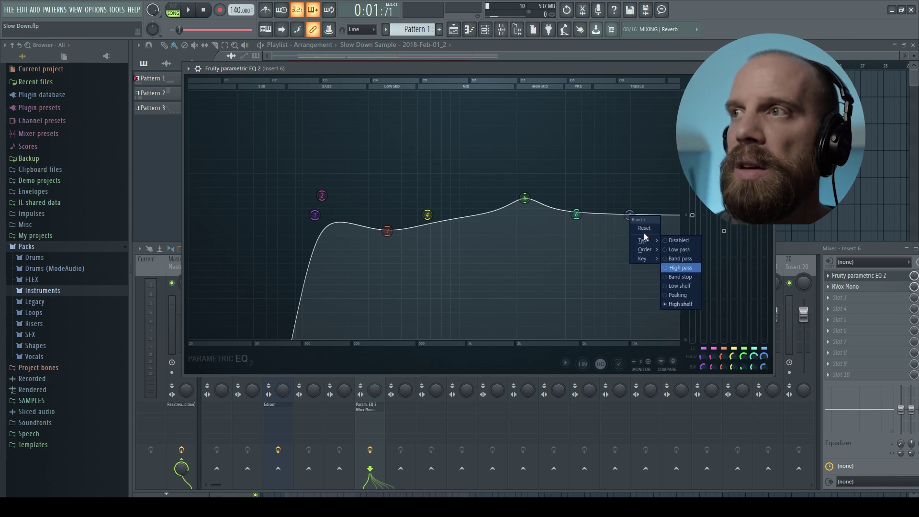
{"action": "left_click", "coordinate": [629, 216]}
{"action": "mouse_move", "coordinate": [629, 214]}
{"action": "left_mouse_down"}
{"action": "mouse_move", "coordinate": [627, 121]}
{"action": "mouse_move", "coordinate": [633, 212]}
{"action": "left_mouse_up"}
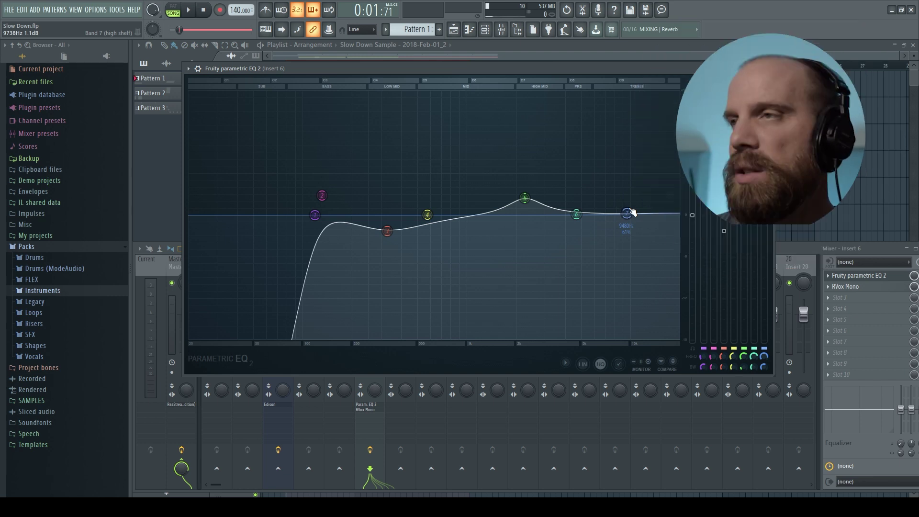
{"action": "key", "text": "space"}
{"action": "left_click_drag", "start_coordinate": [626, 219], "coordinate": [614, 165]}
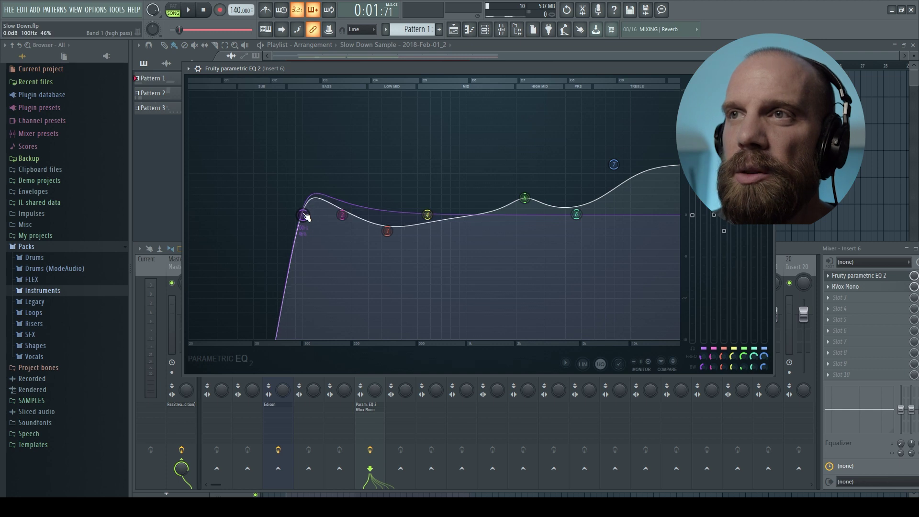
Fine-tune band 1's high pass to about 99 Hz with 51% bandwidth and move band 2 slightly lower in frequency with a small boost.
{"action": "left_click_drag", "start_coordinate": [305, 217], "coordinate": [310, 218]}
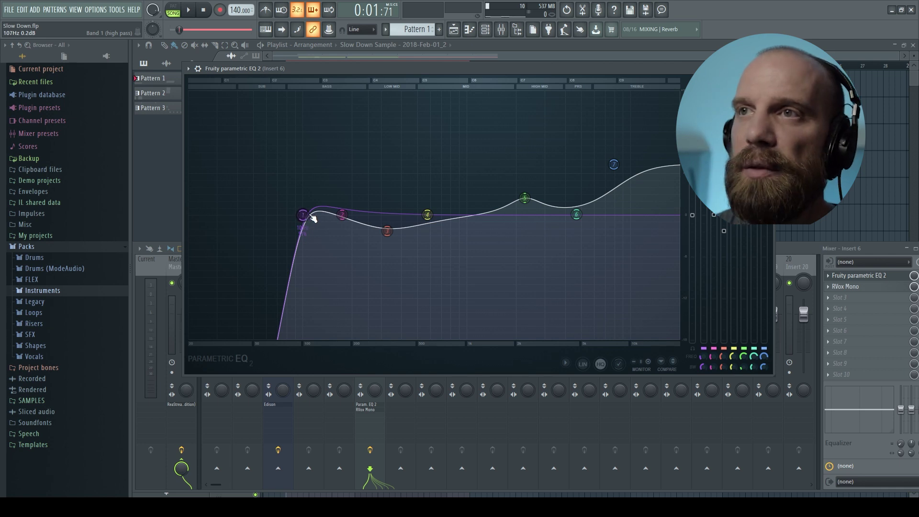
{"action": "left_click", "coordinate": [305, 215]}
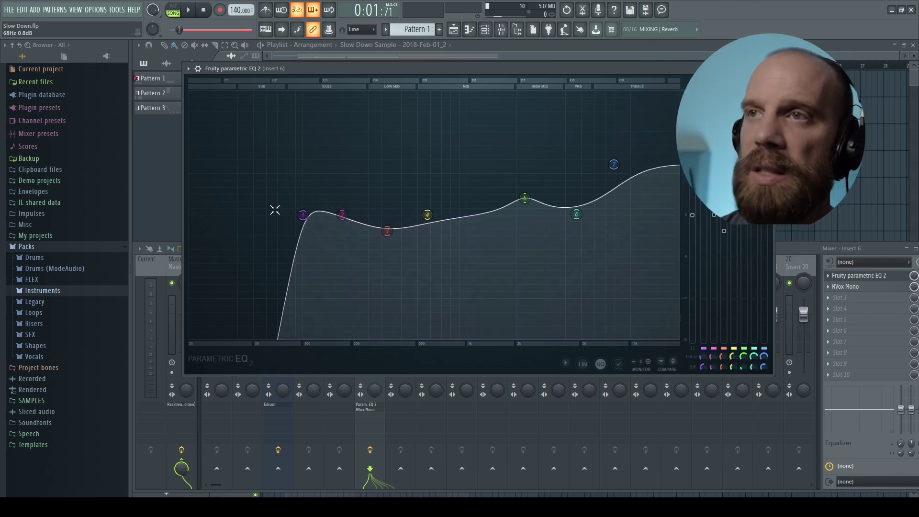
{"action": "scroll", "coordinate": [304, 214], "scroll_direction": "down", "scroll_amount": 2}
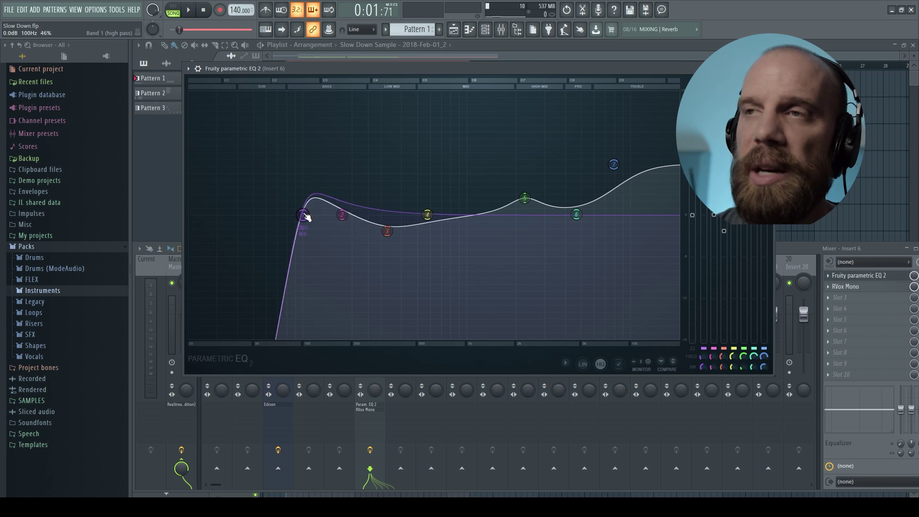
{"action": "mouse_move", "coordinate": [342, 214]}
{"action": "left_mouse_down"}
{"action": "mouse_move", "coordinate": [331, 190]}
{"action": "mouse_move", "coordinate": [332, 209]}
{"action": "left_mouse_up"}
{"action": "left_click", "coordinate": [387, 231]}
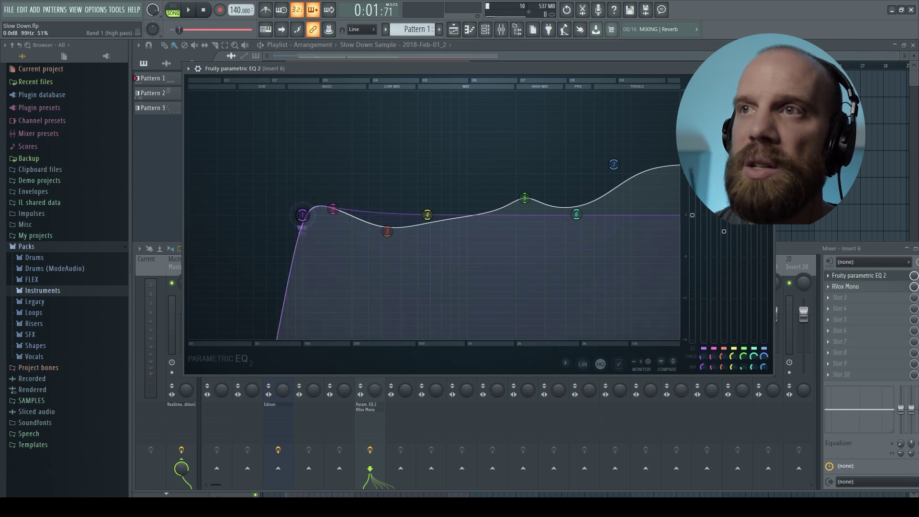
Raise band 2's boost a little further around 154 Hz while the song plays.
{"action": "mouse_move", "coordinate": [333, 210]}
{"action": "left_mouse_down"}
{"action": "mouse_move", "coordinate": [332, 201]}
{"action": "mouse_move", "coordinate": [332, 213]}
{"action": "left_mouse_up"}
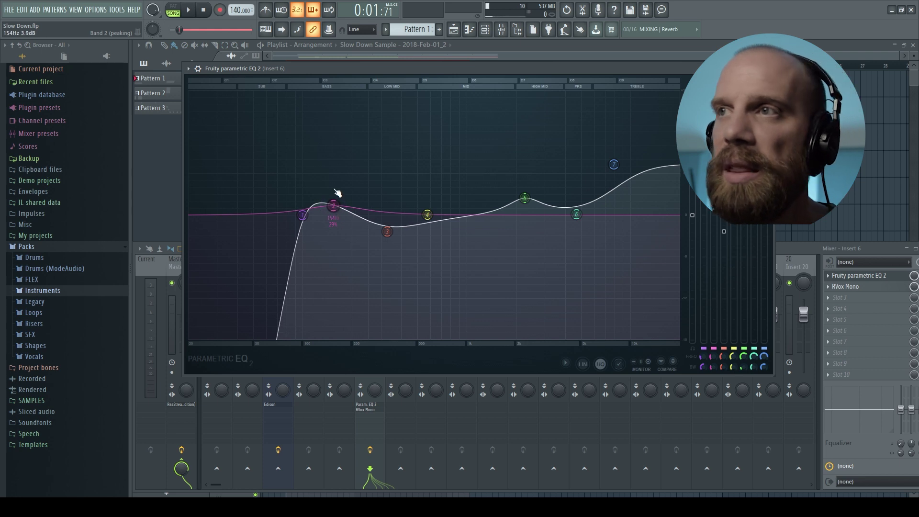
{"action": "key", "text": "space"}
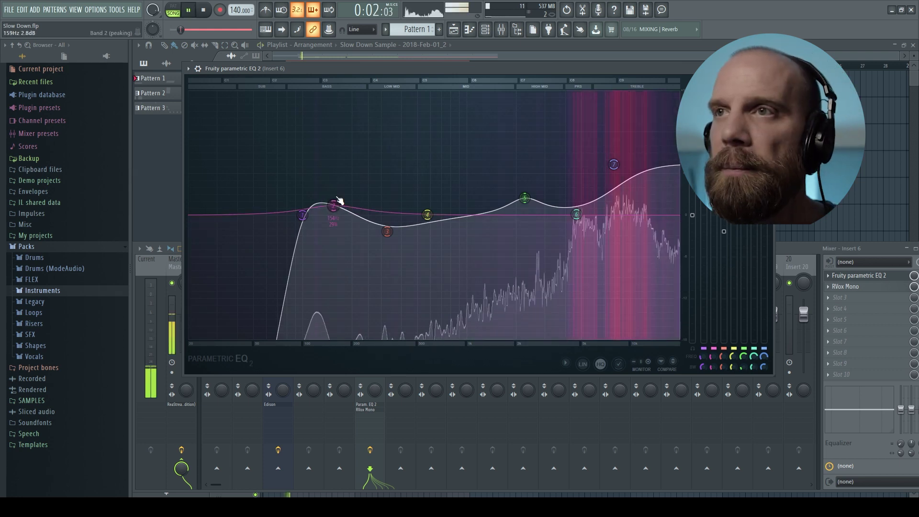
{"action": "left_click_drag", "start_coordinate": [338, 200], "coordinate": [333, 192]}
{"action": "left_click_drag", "start_coordinate": [326, 182], "coordinate": [333, 202]}
Deepen band 3's low-mid cut and raise band 4 into a small boost during playback.
{"action": "left_click_drag", "start_coordinate": [387, 231], "coordinate": [387, 236]}
{"action": "mouse_move", "coordinate": [438, 218]}
{"action": "left_mouse_down"}
{"action": "mouse_move", "coordinate": [451, 211]}
{"action": "mouse_move", "coordinate": [444, 206]}
{"action": "left_mouse_up"}
{"action": "left_click_drag", "start_coordinate": [389, 238], "coordinate": [388, 247]}
{"action": "left_click_drag", "start_coordinate": [433, 203], "coordinate": [436, 202]}
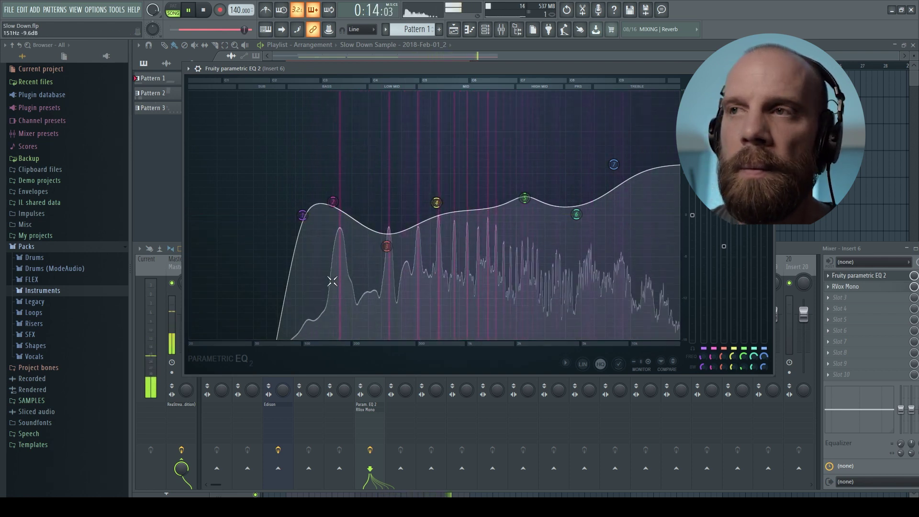
{"action": "key", "text": "space"}
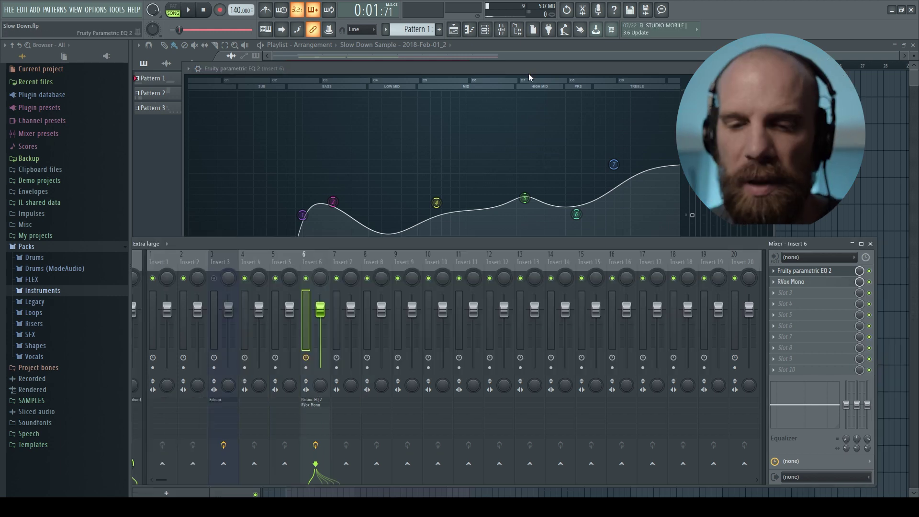
Play the song with the parametric EQ enabled and bypassed to compare the vocal, moving the EQ window out of the way.
{"action": "key", "text": "space"}
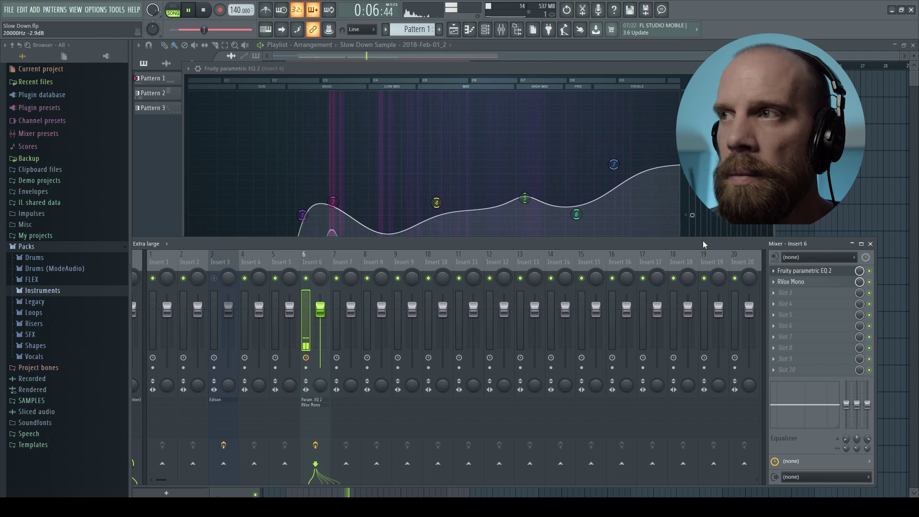
{"action": "left_click", "coordinate": [869, 272]}
{"action": "key", "text": "space"}
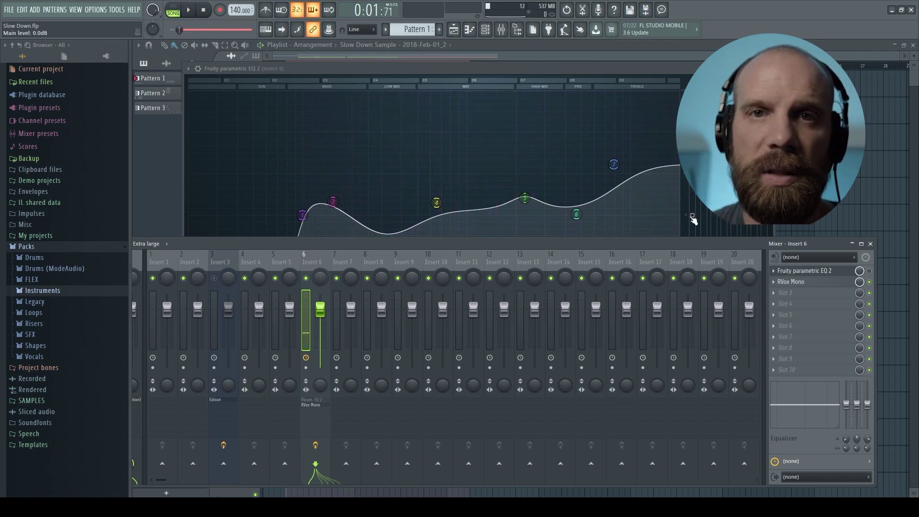
{"action": "key", "text": "space"}
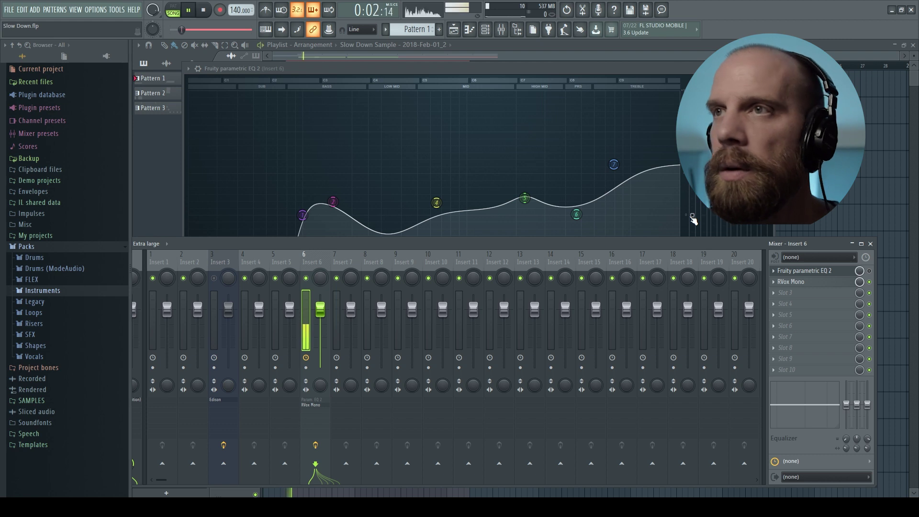
{"action": "left_click_drag", "start_coordinate": [429, 70], "coordinate": [444, 118]}
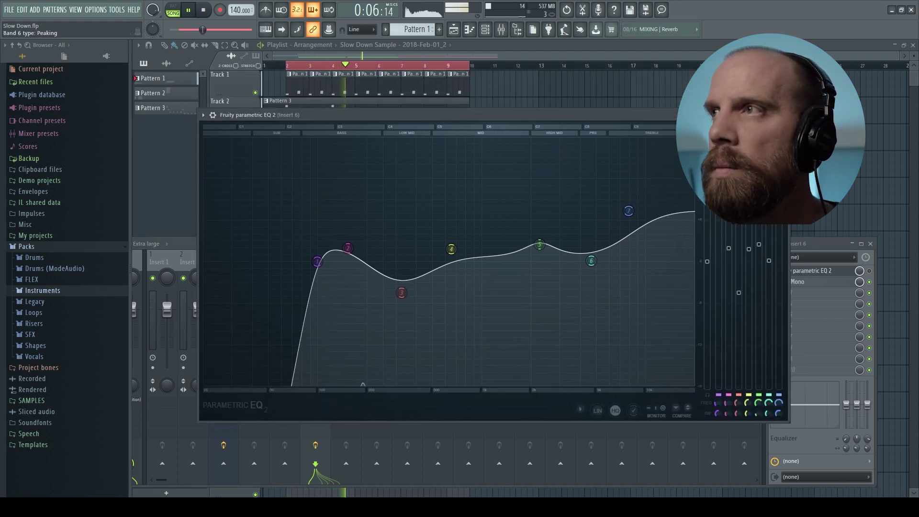
{"action": "left_click_drag", "start_coordinate": [649, 116], "coordinate": [527, 285]}
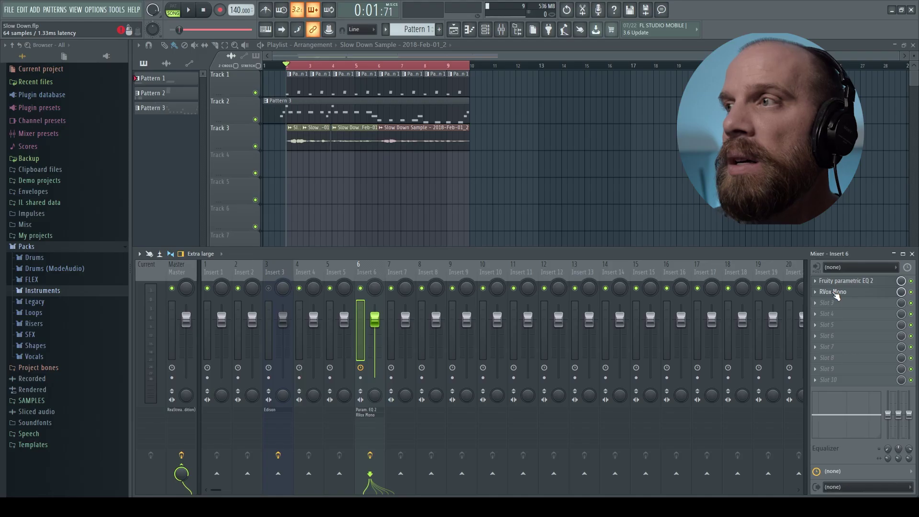
Open the RVox Mono compressor on Insert 6, move its window clear of the playlist tracks, and play the song through it.
{"action": "left_click", "coordinate": [833, 291]}
{"action": "left_click_drag", "start_coordinate": [577, 124], "coordinate": [422, 164]}
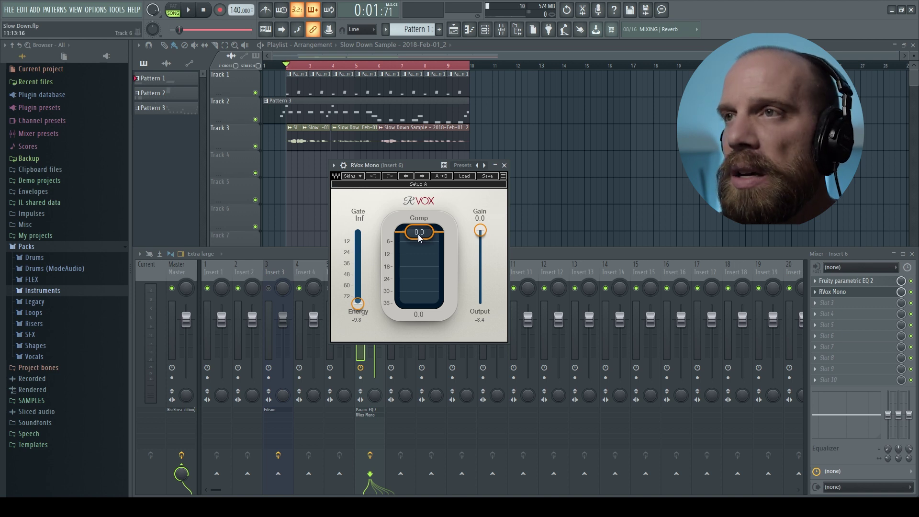
{"action": "key", "text": "space"}
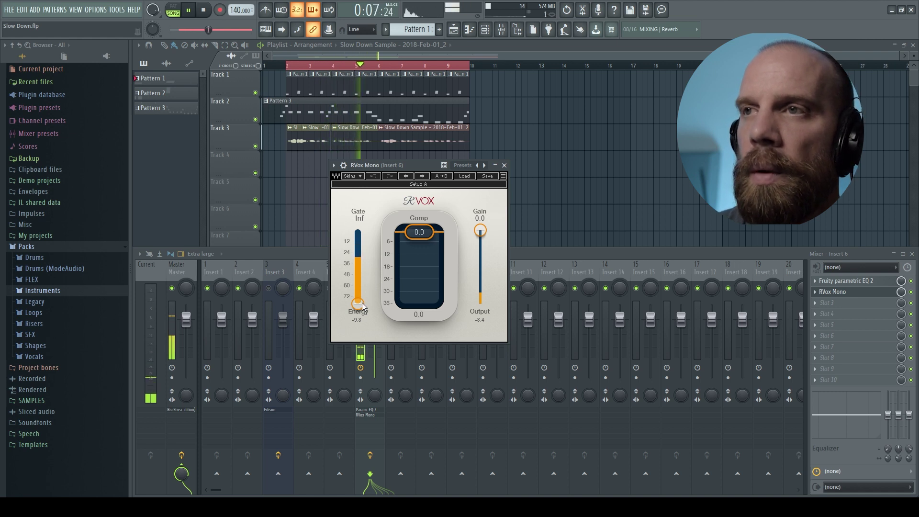
{"action": "key", "text": "space"}
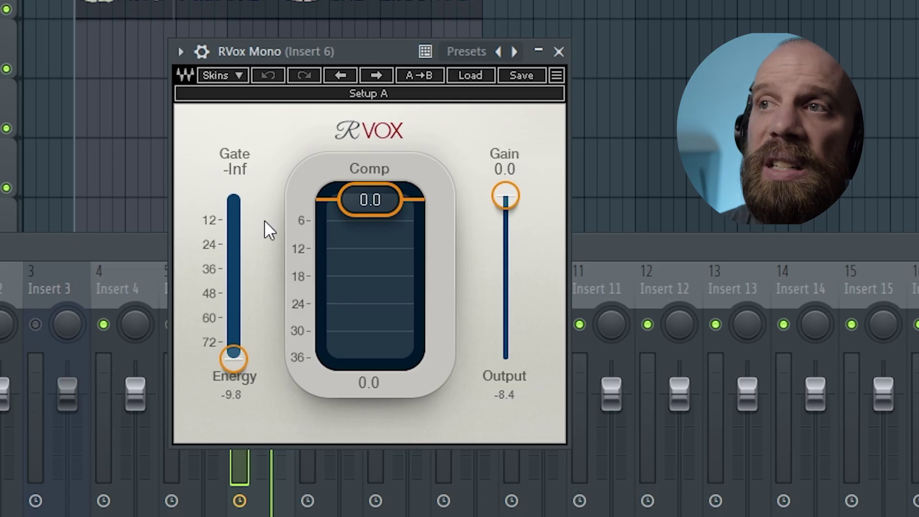
Try raising the RVox gate to about -62 dB and return it to -Inf.
{"action": "left_click", "coordinate": [234, 358]}
{"action": "left_click_drag", "start_coordinate": [229, 341], "coordinate": [233, 314]}
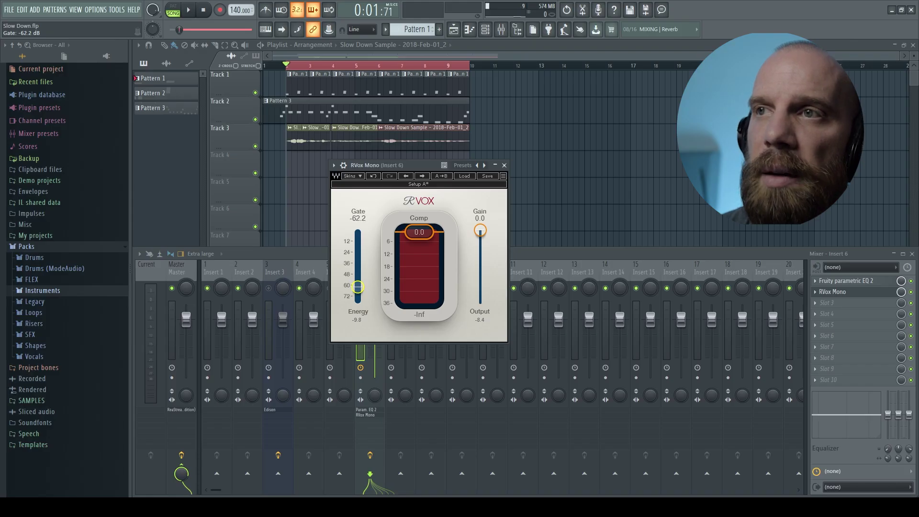
{"action": "mouse_move", "coordinate": [358, 286]}
{"action": "left_mouse_down"}
{"action": "mouse_move", "coordinate": [358, 302]}
{"action": "mouse_move", "coordinate": [357, 272]}
{"action": "mouse_move", "coordinate": [358, 303]}
{"action": "left_mouse_up"}
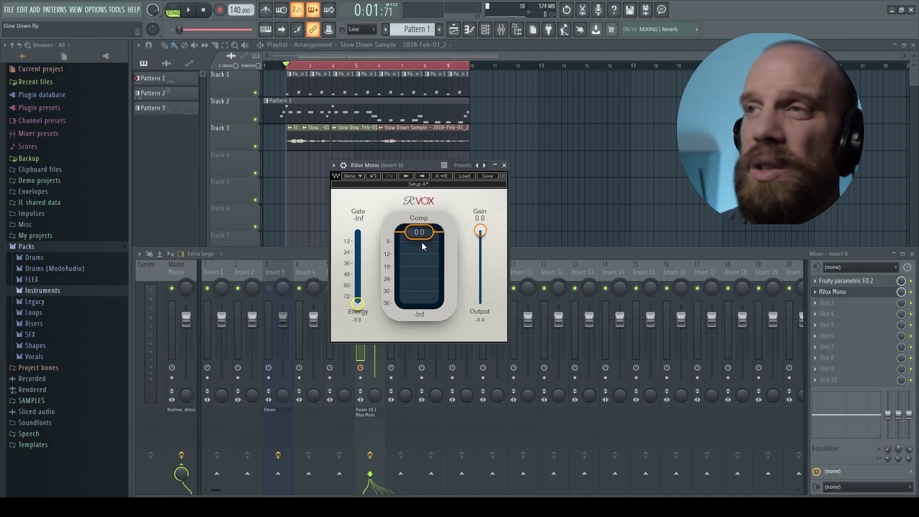
Lower the RVox compression threshold to about -13.2 while the song plays.
{"action": "left_click_drag", "start_coordinate": [374, 203], "coordinate": [375, 209]}
{"action": "left_click_drag", "start_coordinate": [420, 237], "coordinate": [421, 236]}
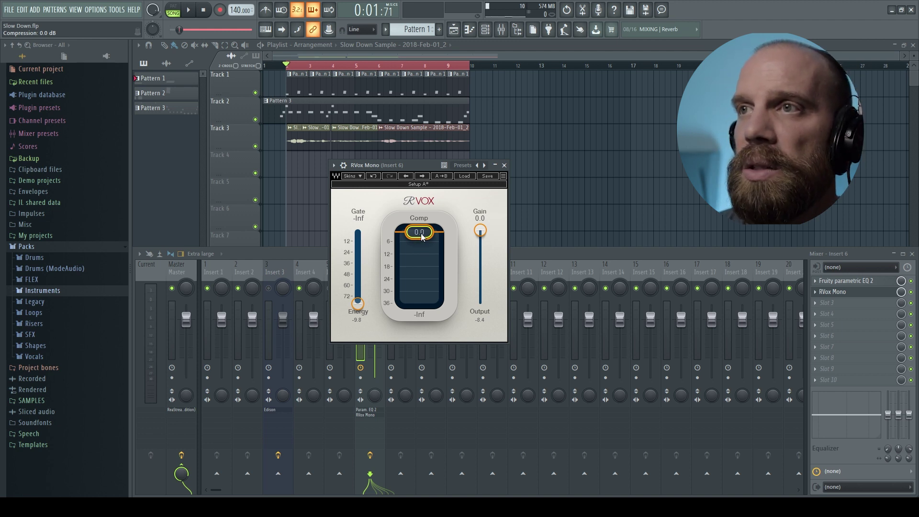
{"action": "left_click_drag", "start_coordinate": [413, 188], "coordinate": [518, 182]}
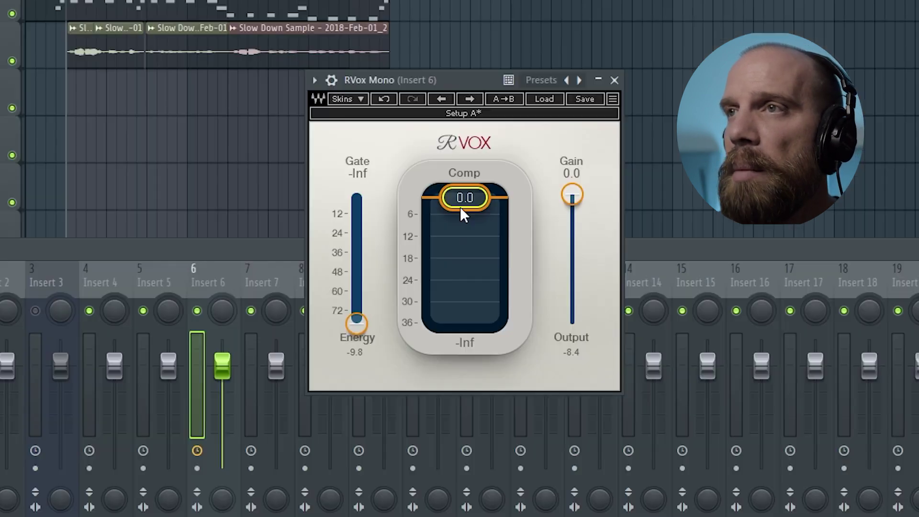
{"action": "key", "text": "space"}
{"action": "left_click_drag", "start_coordinate": [511, 233], "coordinate": [511, 245]}
{"action": "left_click_drag", "start_coordinate": [464, 218], "coordinate": [465, 240]}
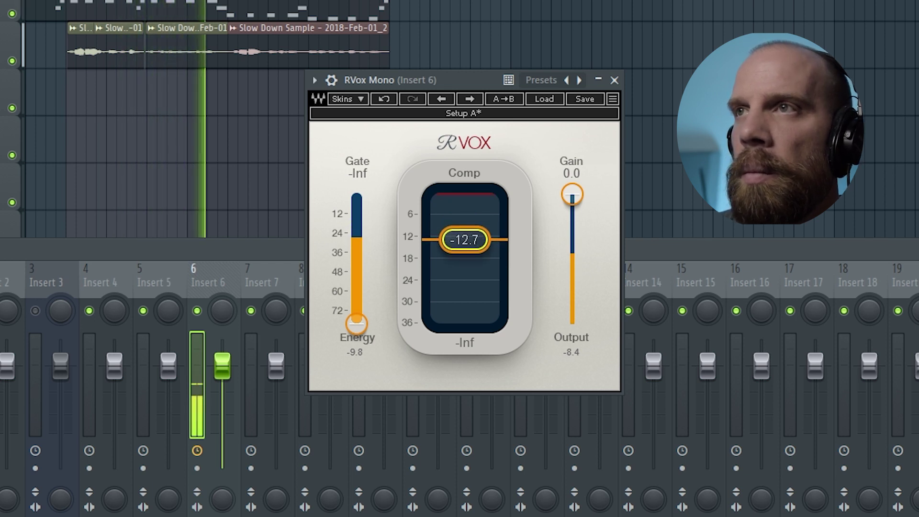
{"action": "left_click_drag", "start_coordinate": [465, 240], "coordinate": [464, 241]}
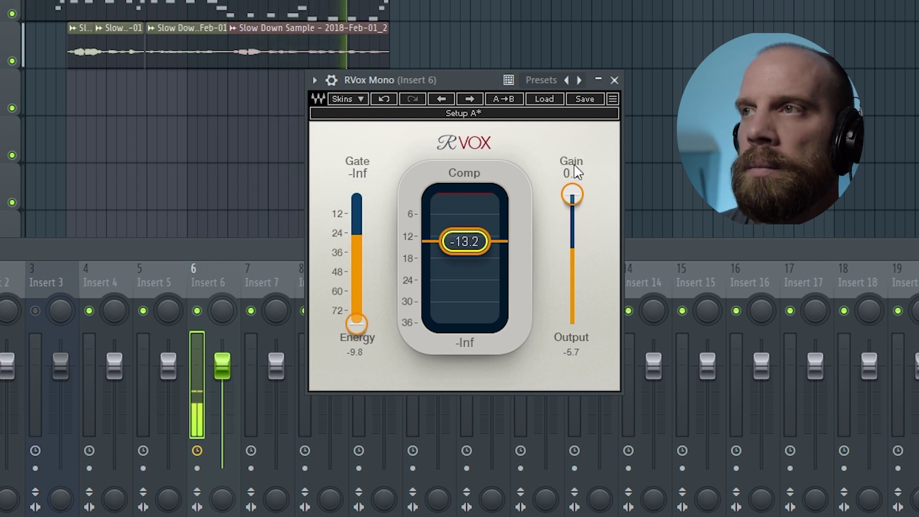
Set RVox to a compression of -17.5, a gain of -5.5 and a gate of -60.1.
{"action": "left_click_drag", "start_coordinate": [572, 195], "coordinate": [577, 209]}
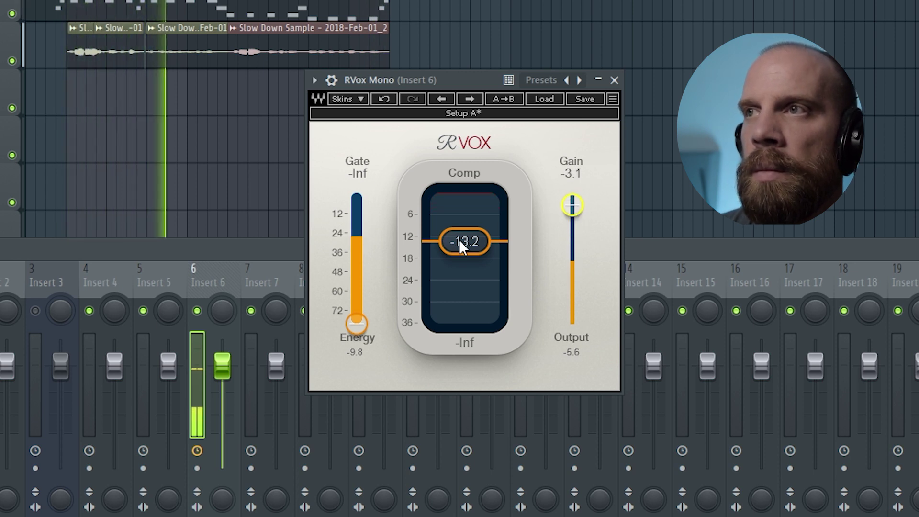
{"action": "left_click_drag", "start_coordinate": [461, 247], "coordinate": [460, 260]}
{"action": "left_click_drag", "start_coordinate": [572, 205], "coordinate": [572, 213]}
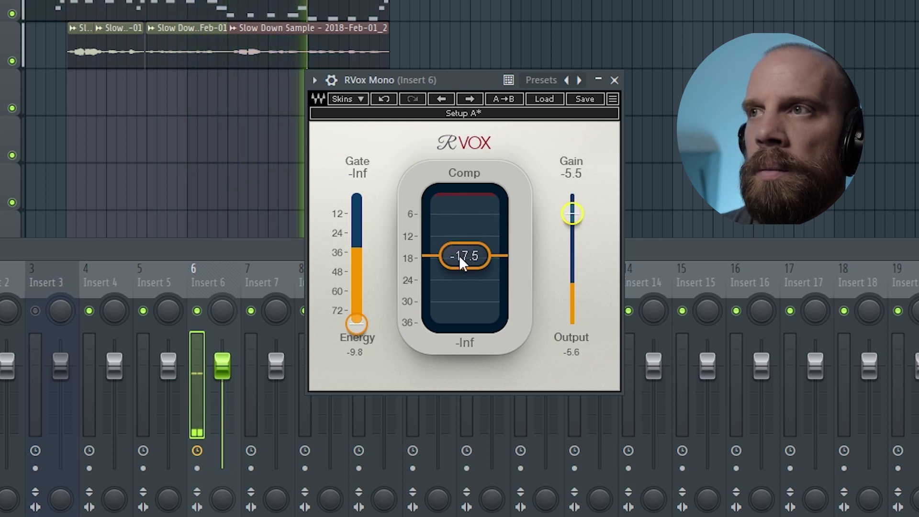
{"action": "left_click_drag", "start_coordinate": [357, 324], "coordinate": [356, 290]}
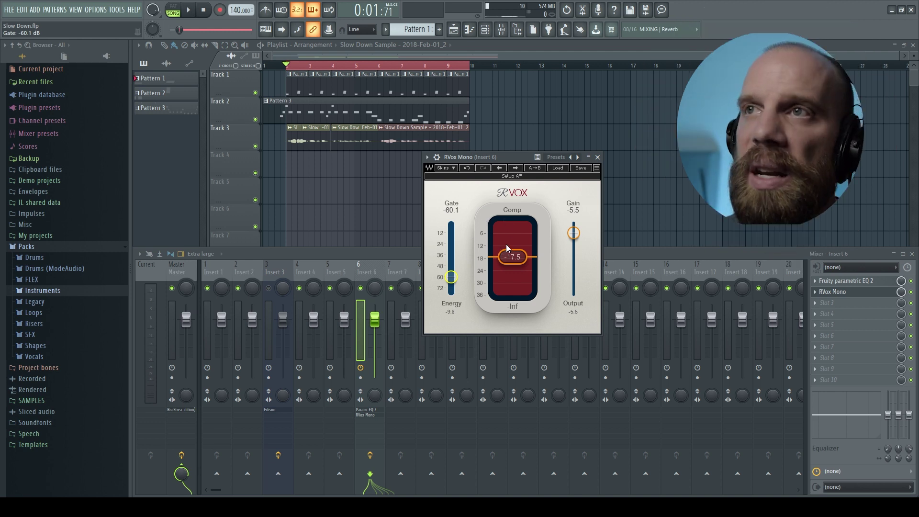
Examine the vocal waveforms on playlist Track 3 up close and play them from near bar 3.
{"action": "scroll", "coordinate": [314, 157], "scroll_direction": "up", "scroll_amount": 4}
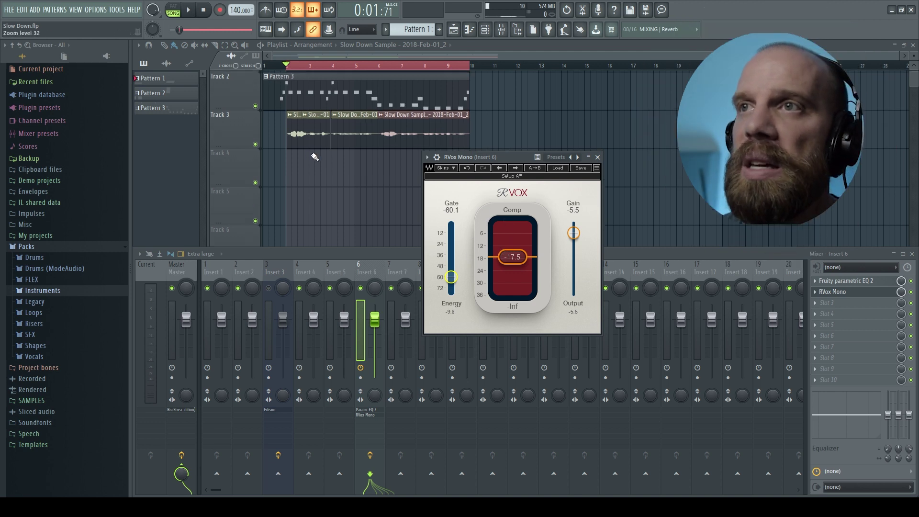
{"action": "scroll", "coordinate": [315, 157], "scroll_direction": "up", "scroll_amount": 3}
{"action": "scroll", "coordinate": [365, 157], "scroll_direction": "down", "scroll_amount": 2}
{"action": "left_click_drag", "start_coordinate": [382, 54], "coordinate": [348, 57]}
{"action": "key", "text": "space"}
{"action": "key", "text": "space"}
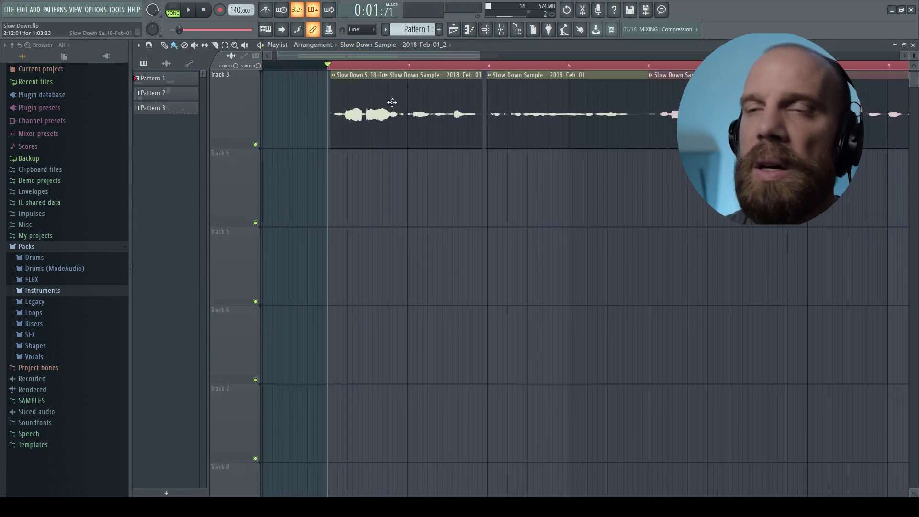
{"action": "left_click", "coordinate": [416, 67]}
{"action": "key", "text": "space"}
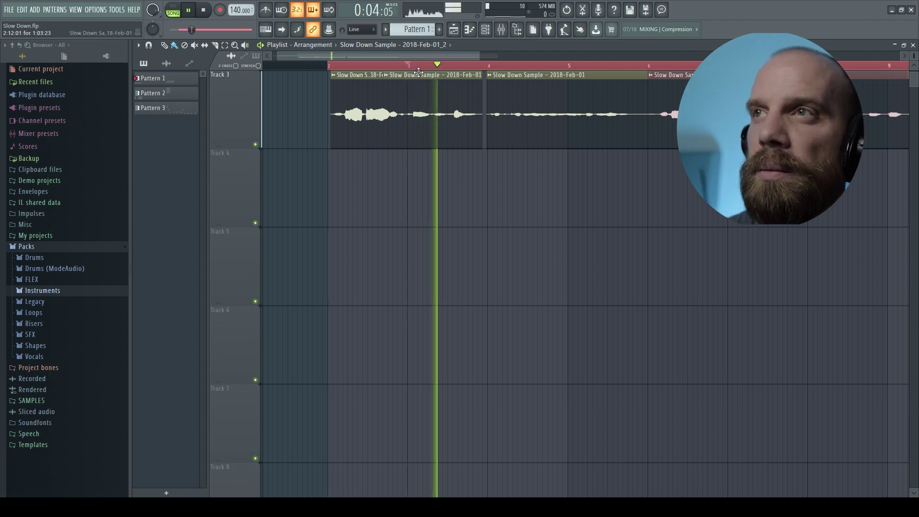
{"action": "key", "text": "space"}
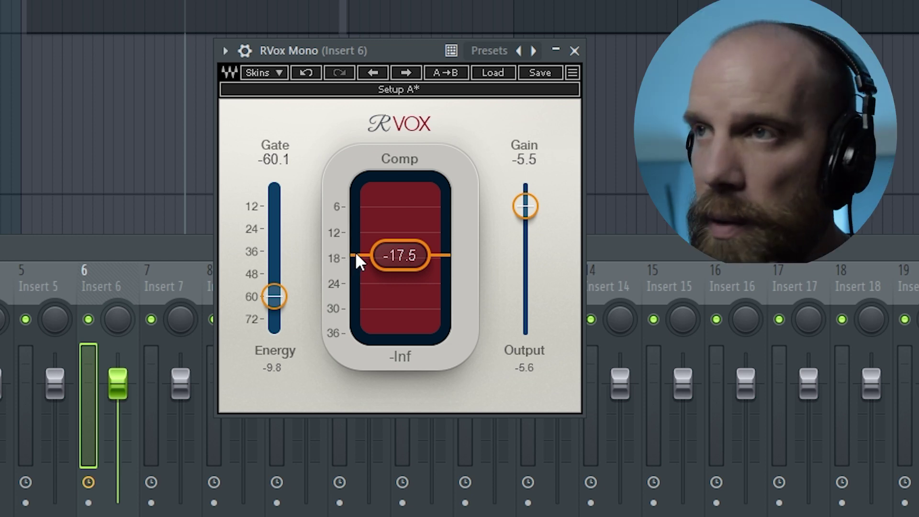
Fine-tune RVox during playback to a compression of -17.9, a gate of about -57.7 and a gain of -5.9.
{"action": "mouse_move", "coordinate": [400, 255]}
{"action": "left_mouse_down"}
{"action": "mouse_move", "coordinate": [401, 206]}
{"action": "mouse_move", "coordinate": [400, 259]}
{"action": "left_mouse_up"}
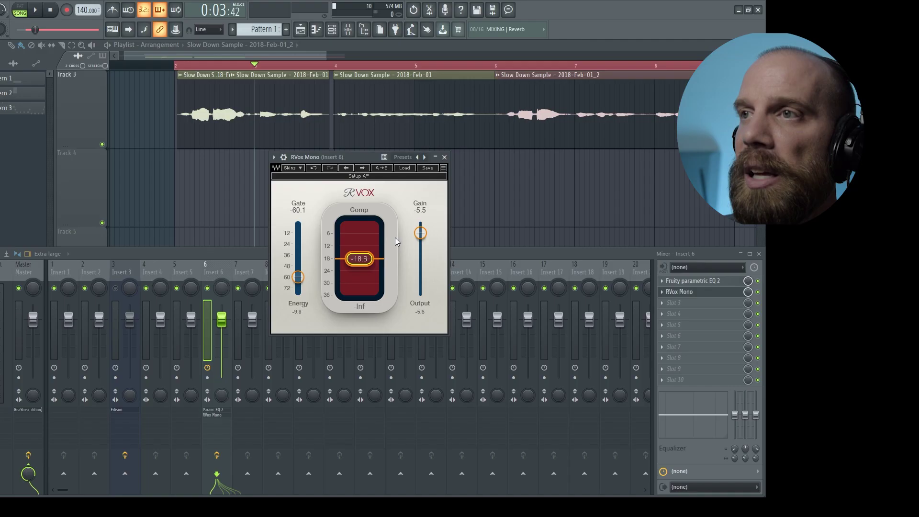
{"action": "key", "text": "space"}
{"action": "left_click_drag", "start_coordinate": [361, 265], "coordinate": [340, 262]}
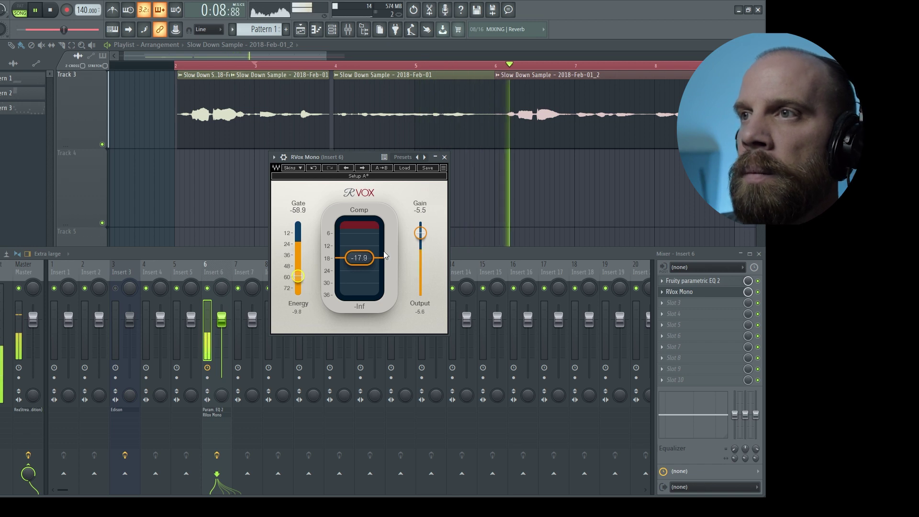
{"action": "left_click_drag", "start_coordinate": [421, 233], "coordinate": [421, 234]}
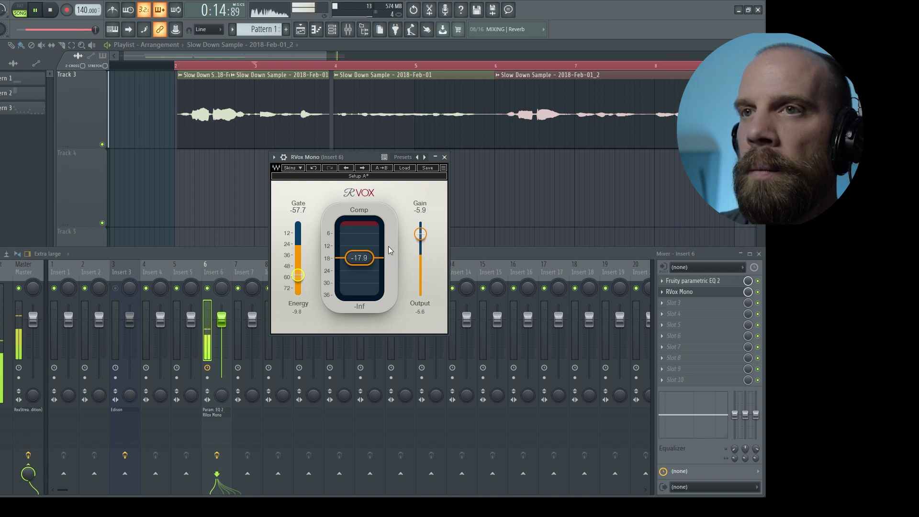
Play the song with RVox Mono bypassed and enabled to compare the vocal without and with compression.
{"action": "right_click", "coordinate": [664, 293]}
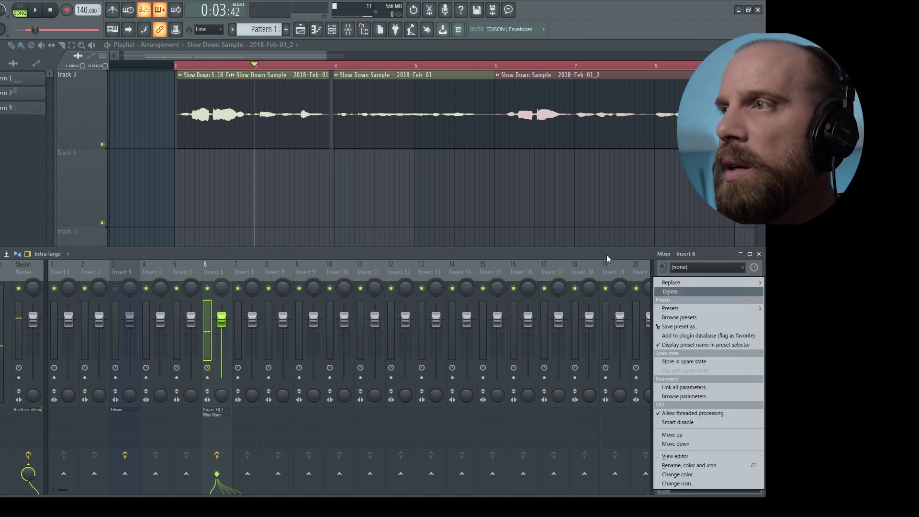
{"action": "left_click", "coordinate": [607, 258]}
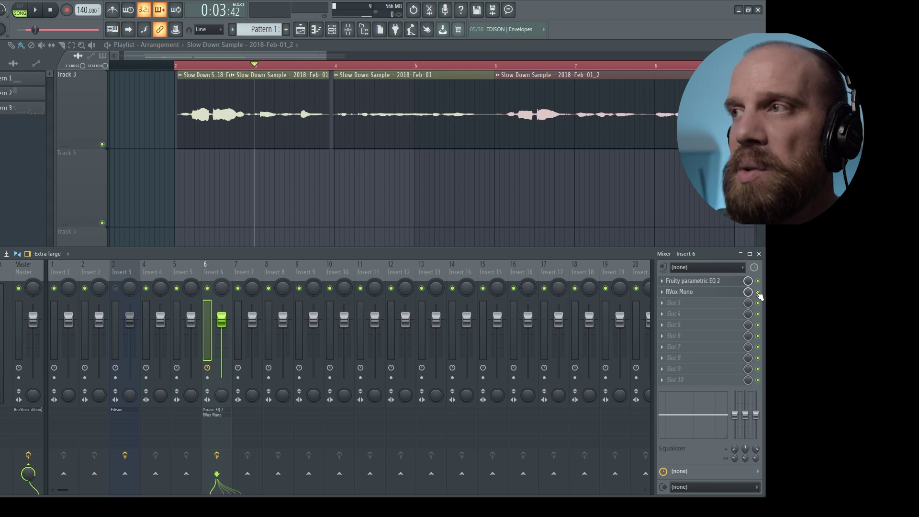
{"action": "left_click", "coordinate": [758, 292]}
{"action": "key", "text": "space"}
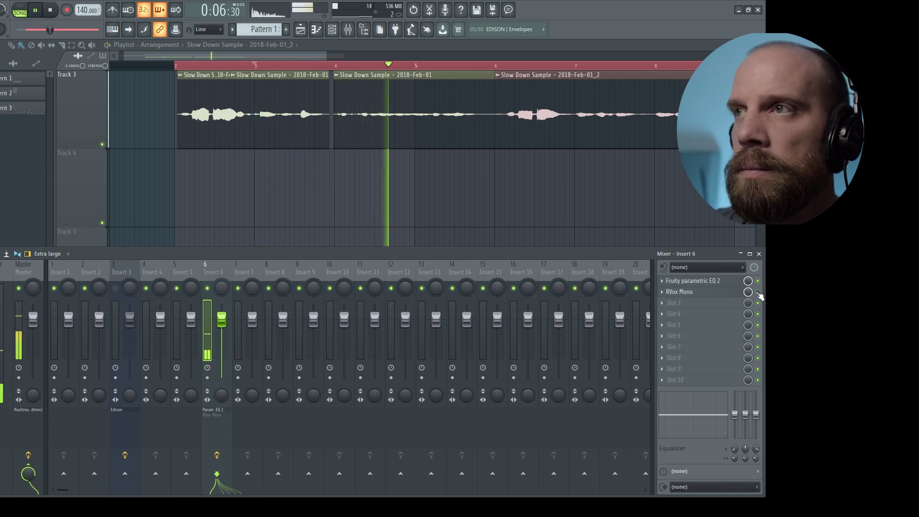
{"action": "key", "text": "space"}
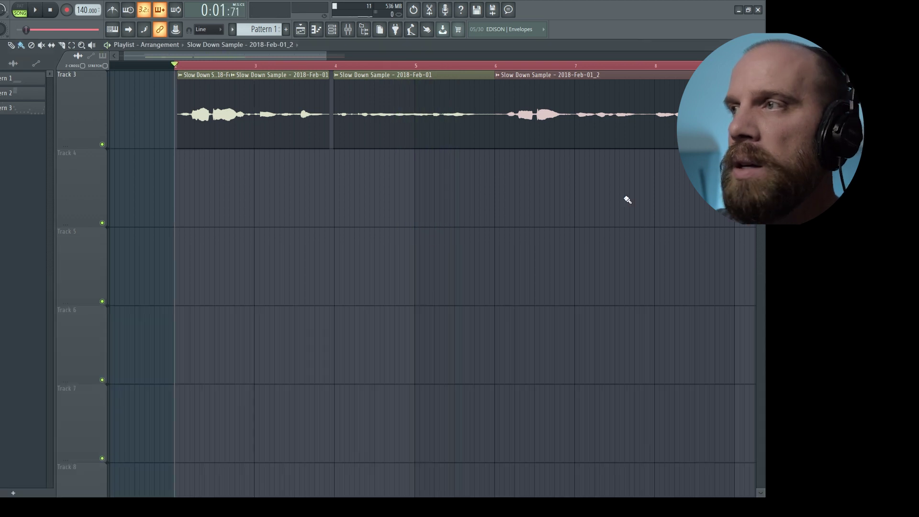
{"action": "key", "text": "F9"}
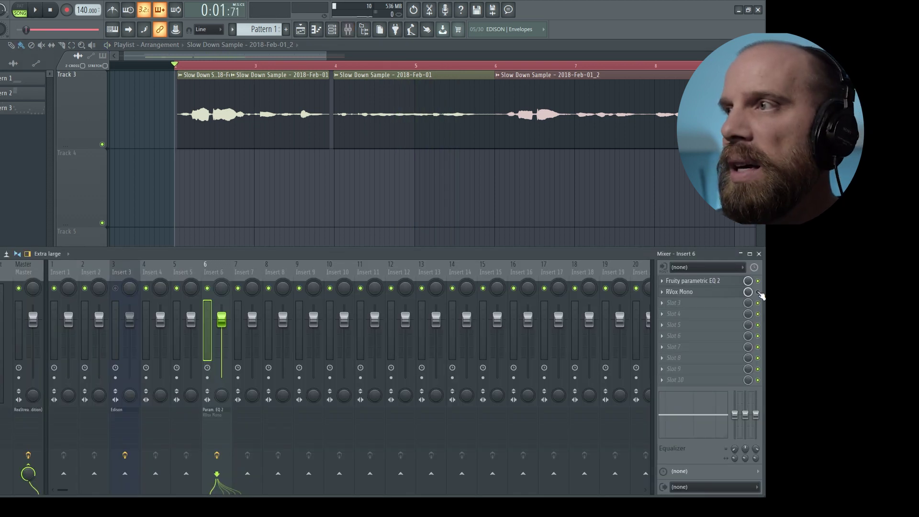
{"action": "key", "text": "space"}
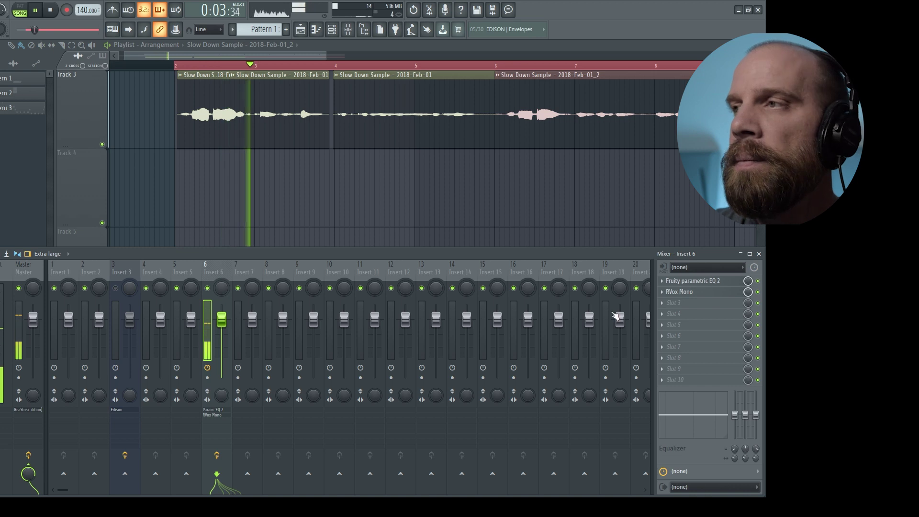
{"action": "key", "text": "space"}
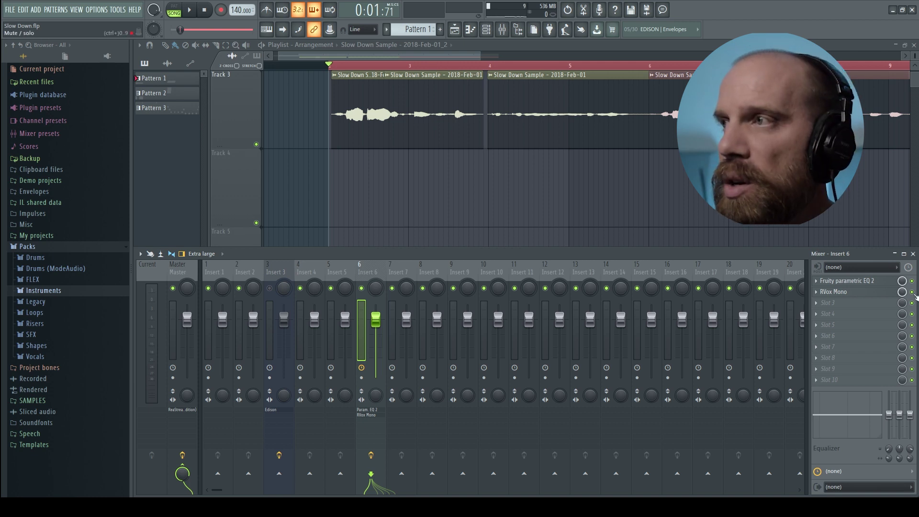
Bypass RVox Mono on Insert 6 and load Fruity Limiter into effect slot 3.
{"action": "left_click", "coordinate": [912, 292]}
{"action": "left_click", "coordinate": [819, 307]}
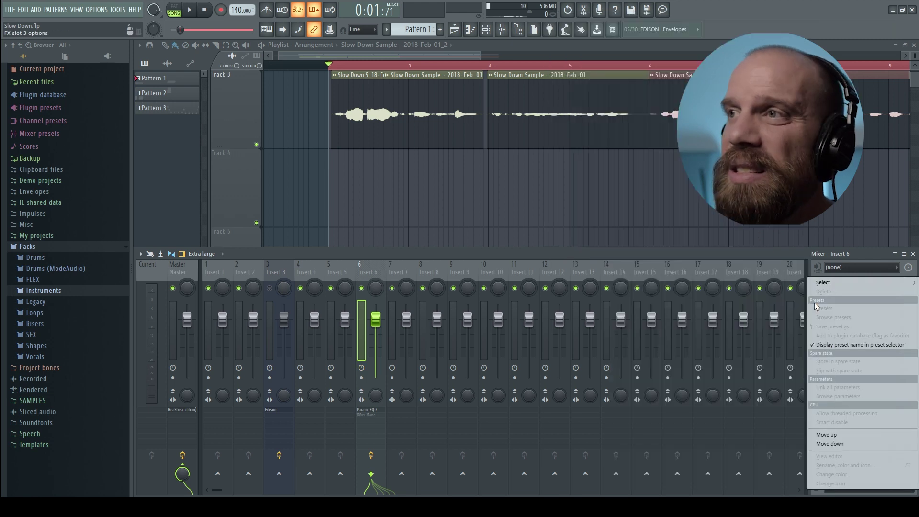
{"action": "mouse_move", "coordinate": [838, 285]}
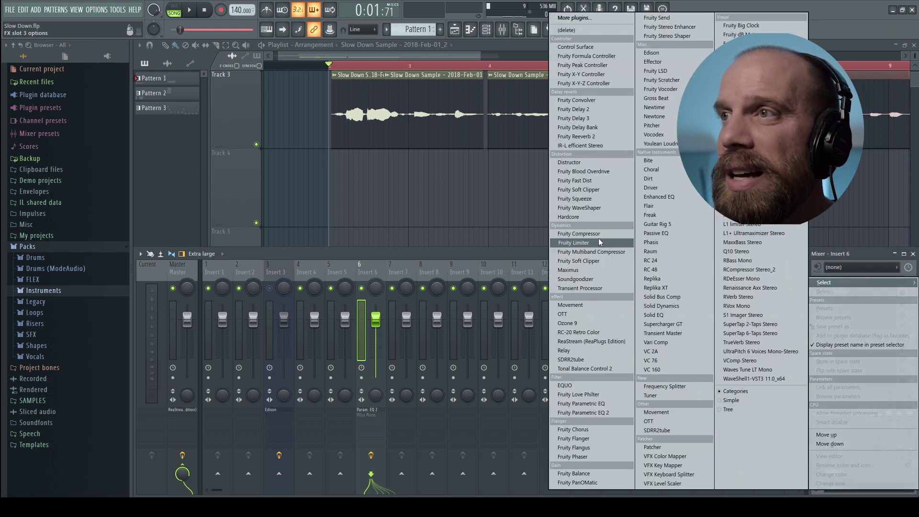
{"action": "left_click", "coordinate": [585, 243]}
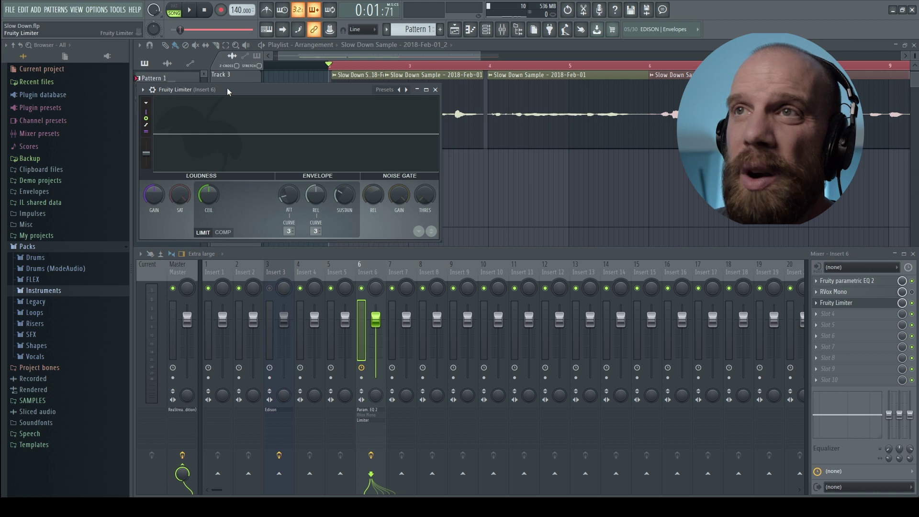
Enlarge the Fruity Limiter window, place it over the mixer and switch the plugin to compressor mode.
{"action": "left_click_drag", "start_coordinate": [230, 91], "coordinate": [275, 113]}
{"action": "left_click_drag", "start_coordinate": [483, 262], "coordinate": [613, 317]}
{"action": "left_click_drag", "start_coordinate": [450, 118], "coordinate": [510, 190]}
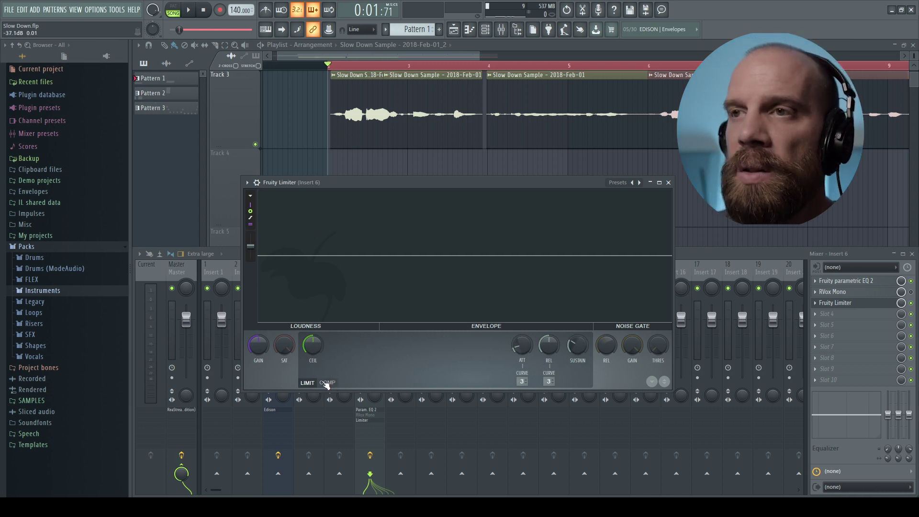
{"action": "left_click", "coordinate": [327, 382]}
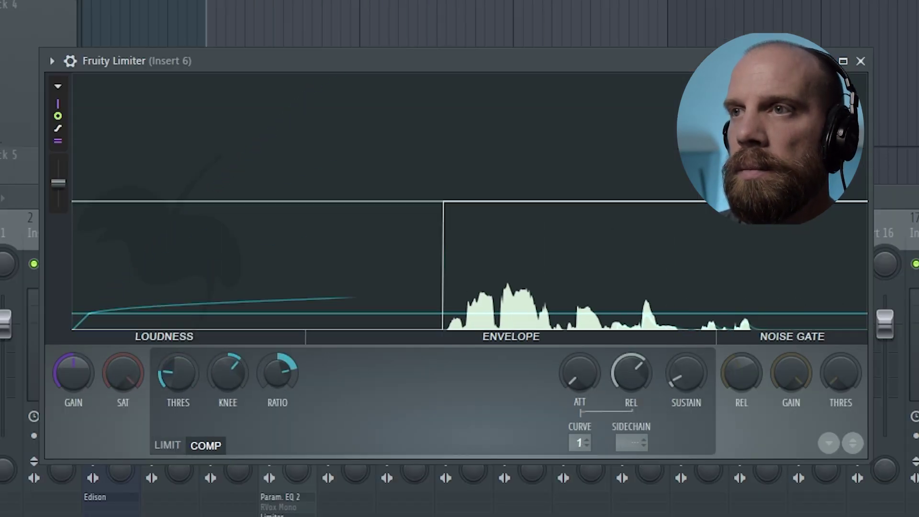
Raise Fruity Limiter's gain, lower its compressor threshold slightly and lengthen its release.
{"action": "left_click_drag", "start_coordinate": [73, 374], "coordinate": [73, 349]}
{"action": "left_click_drag", "start_coordinate": [177, 380], "coordinate": [177, 385]}
{"action": "left_click_drag", "start_coordinate": [73, 374], "coordinate": [73, 361]}
{"action": "left_click_drag", "start_coordinate": [633, 378], "coordinate": [634, 366]}
Play the vocal repeatedly through Fruity Limiter with RVox Mono bypassed to judge the compression.
{"action": "key", "text": "space"}
{"action": "left_click", "coordinate": [861, 61]}
{"action": "key", "text": "space"}
{"action": "key", "text": "space"}
{"action": "left_click", "coordinate": [873, 308]}
{"action": "key", "text": "space"}
{"action": "key", "text": "space"}
{"action": "key", "text": "space"}
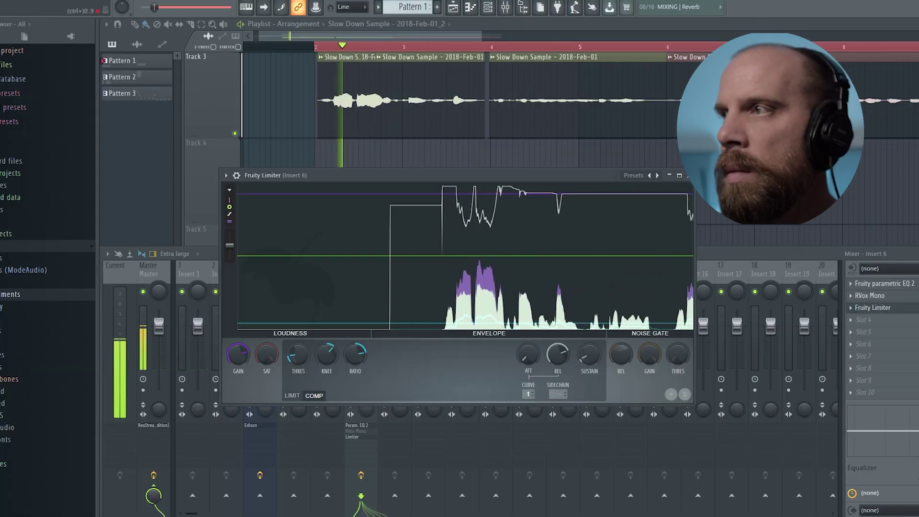
{"action": "key", "text": "space"}
Enable RVox Mono to hear the vocal with it for comparison, and bypass it again with Fruity Limiter open.
{"action": "left_click", "coordinate": [915, 296]}
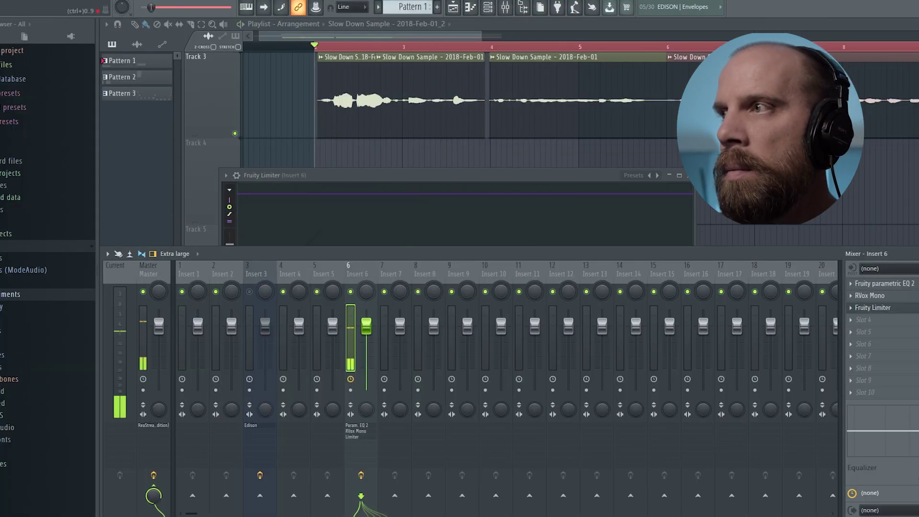
{"action": "key", "text": "space"}
{"action": "key", "text": "space"}
{"action": "key", "text": "space"}
{"action": "key", "text": "space"}
{"action": "left_click", "coordinate": [889, 309]}
{"action": "left_click", "coordinate": [890, 309]}
{"action": "left_click", "coordinate": [916, 296]}
Open RVox Mono and arrange its window side by side with Fruity Limiter for comparison.
{"action": "left_click_drag", "start_coordinate": [528, 175], "coordinate": [521, 154]}
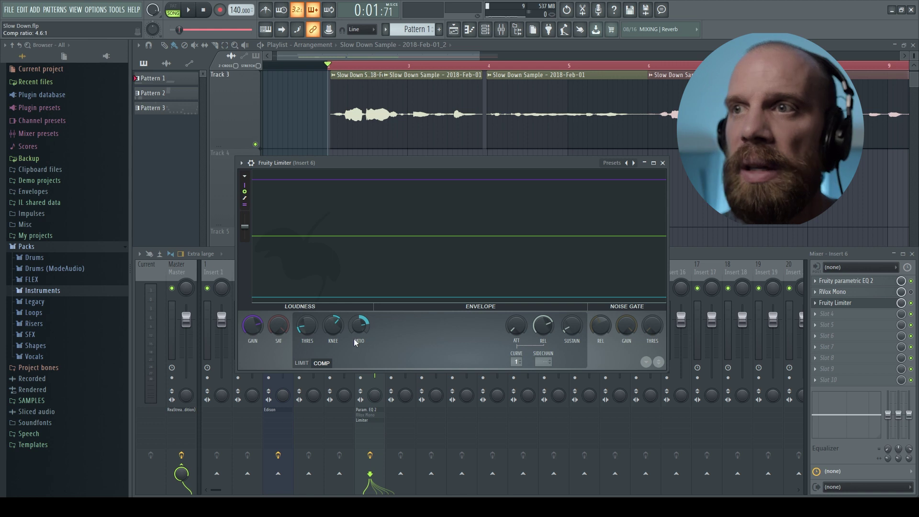
{"action": "left_click_drag", "start_coordinate": [310, 307], "coordinate": [257, 295]}
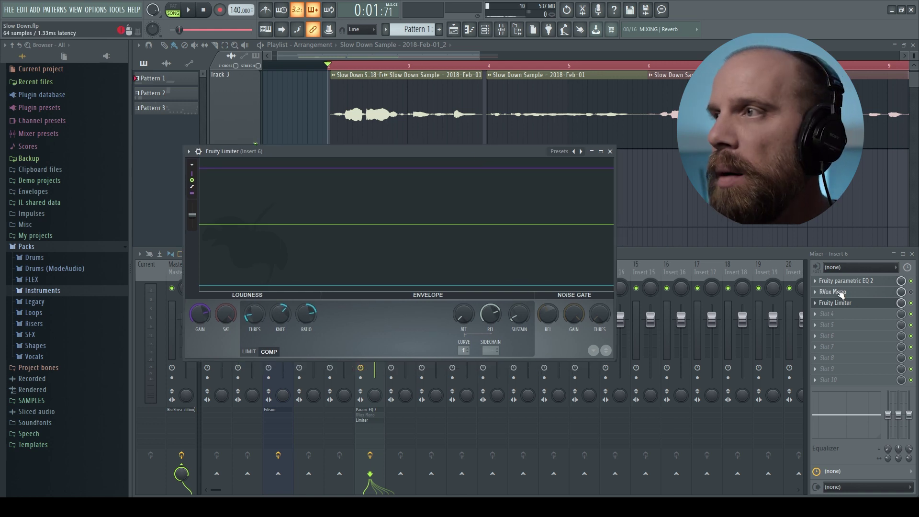
{"action": "left_click", "coordinate": [838, 292]}
{"action": "left_click_drag", "start_coordinate": [515, 156], "coordinate": [714, 153]}
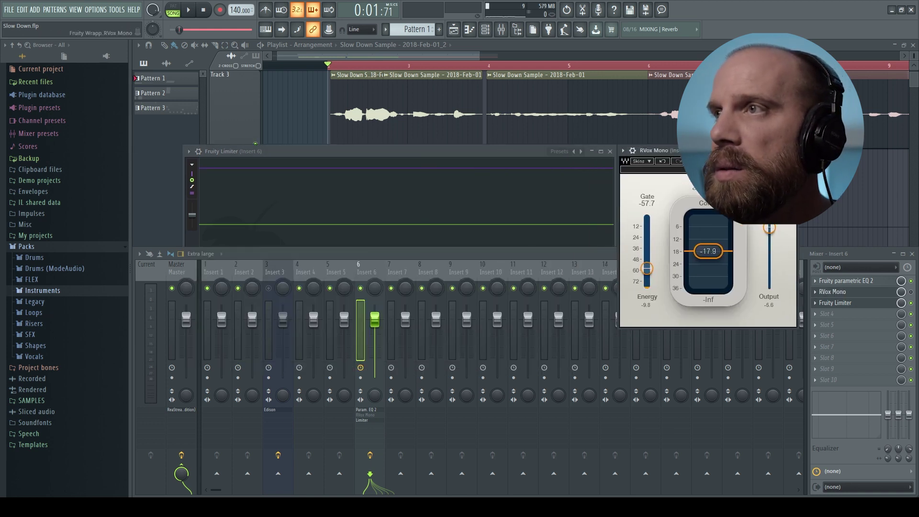
{"action": "double_click", "coordinate": [417, 152]}
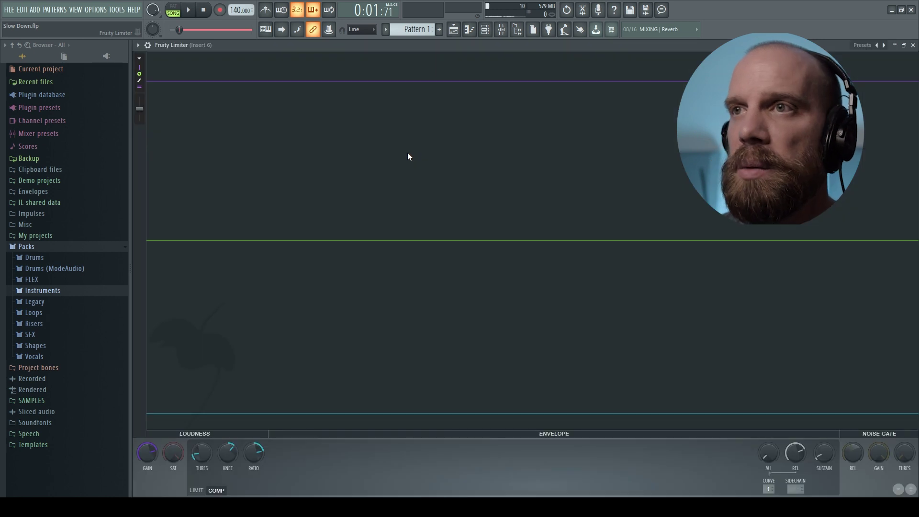
{"action": "double_click", "coordinate": [418, 45]}
{"action": "left_click_drag", "start_coordinate": [429, 152], "coordinate": [398, 142]}
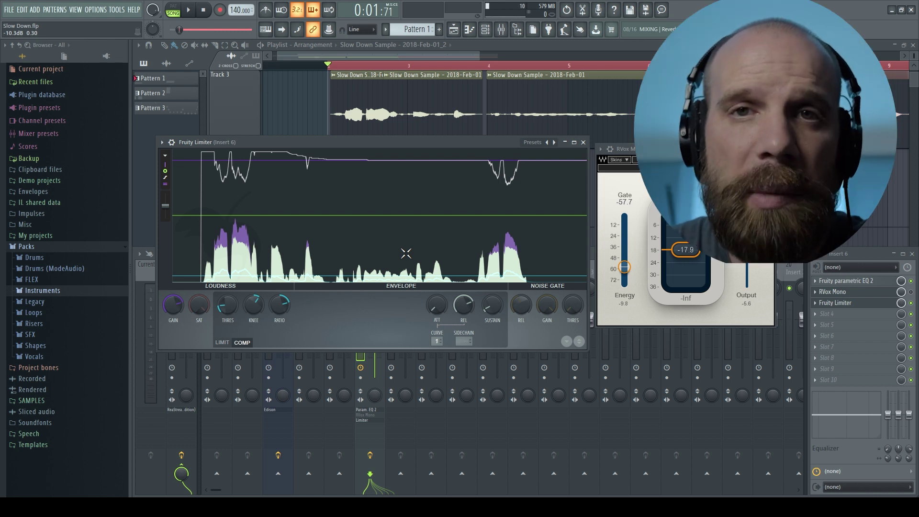
{"action": "left_click", "coordinate": [614, 233]}
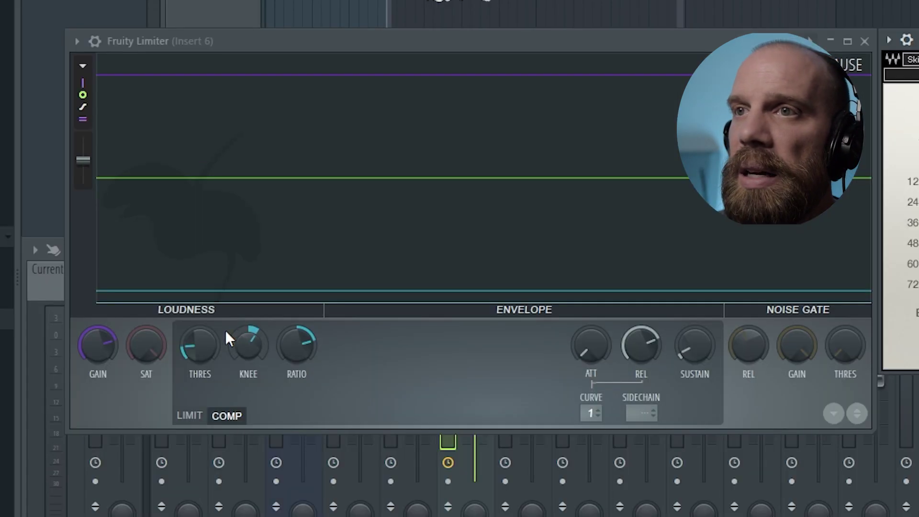
{"action": "left_click_drag", "start_coordinate": [228, 302], "coordinate": [228, 293]}
{"action": "left_click_drag", "start_coordinate": [200, 345], "coordinate": [200, 350]}
{"action": "left_click_drag", "start_coordinate": [297, 344], "coordinate": [293, 345]}
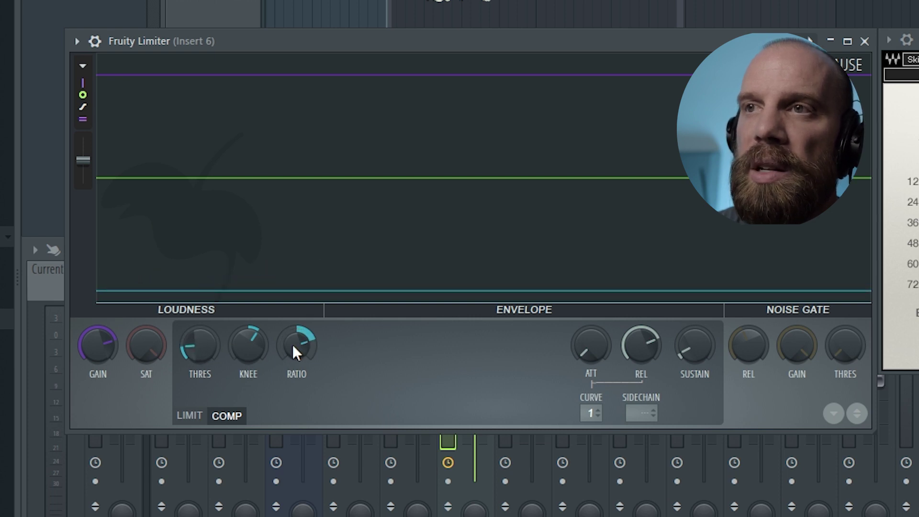